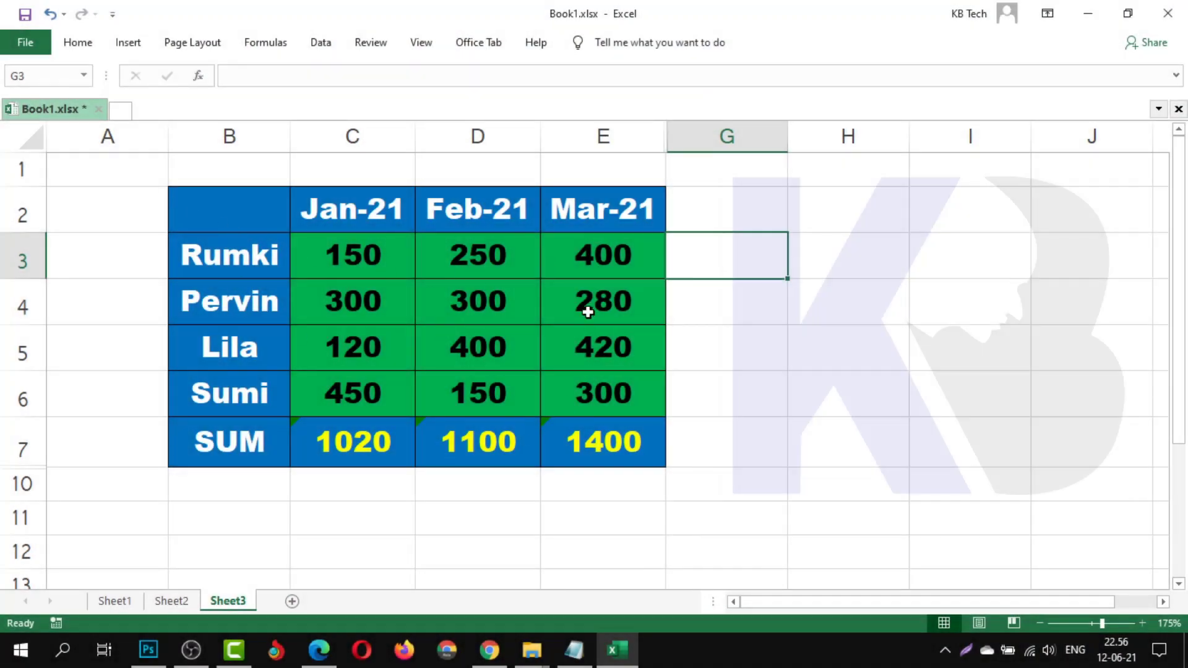
Step: Highlight the table's name column, month header row, SUM row and green data cells C3:E6
drag(238, 211, 232, 429)
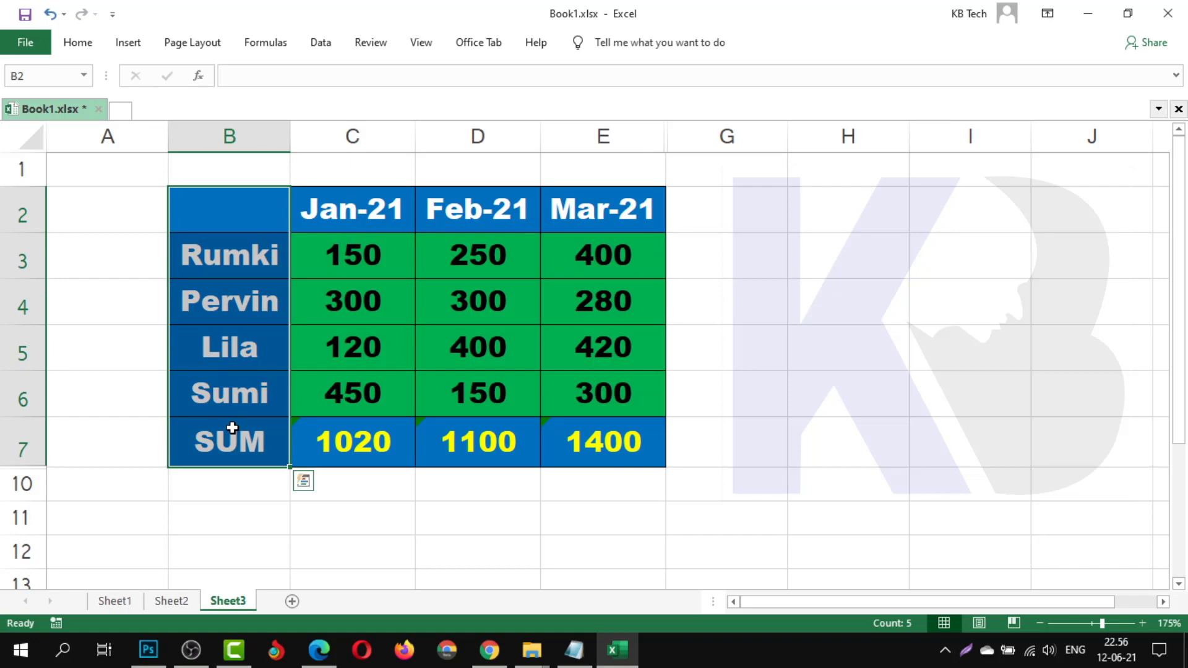
click(225, 213)
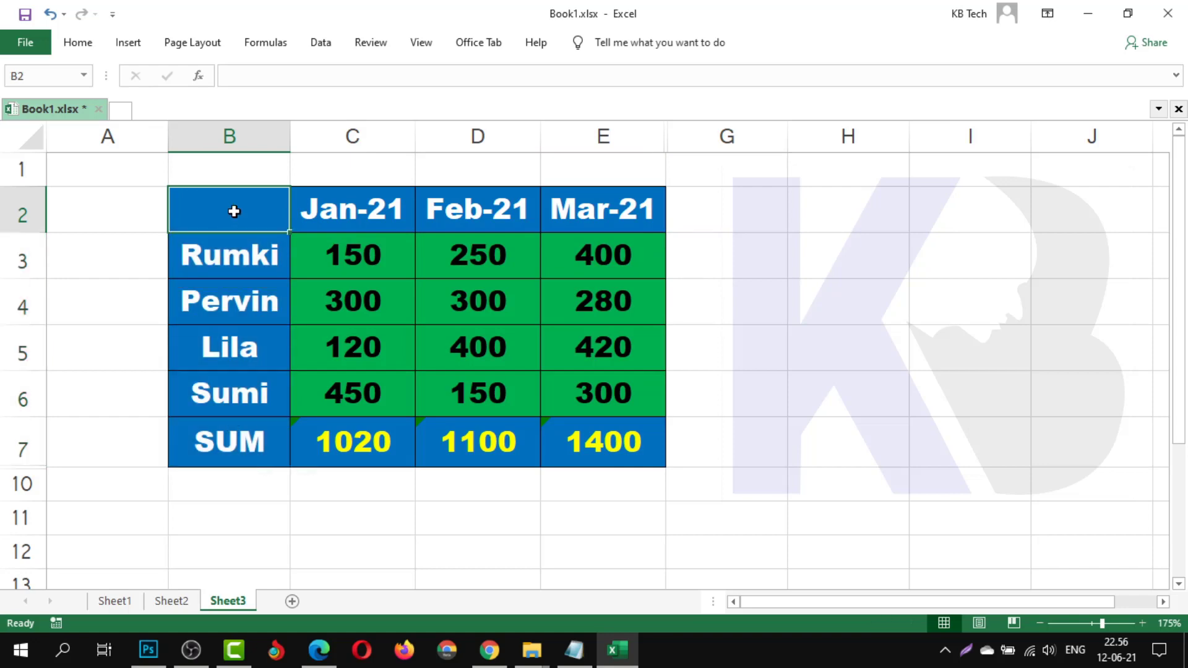
drag(226, 213, 616, 212)
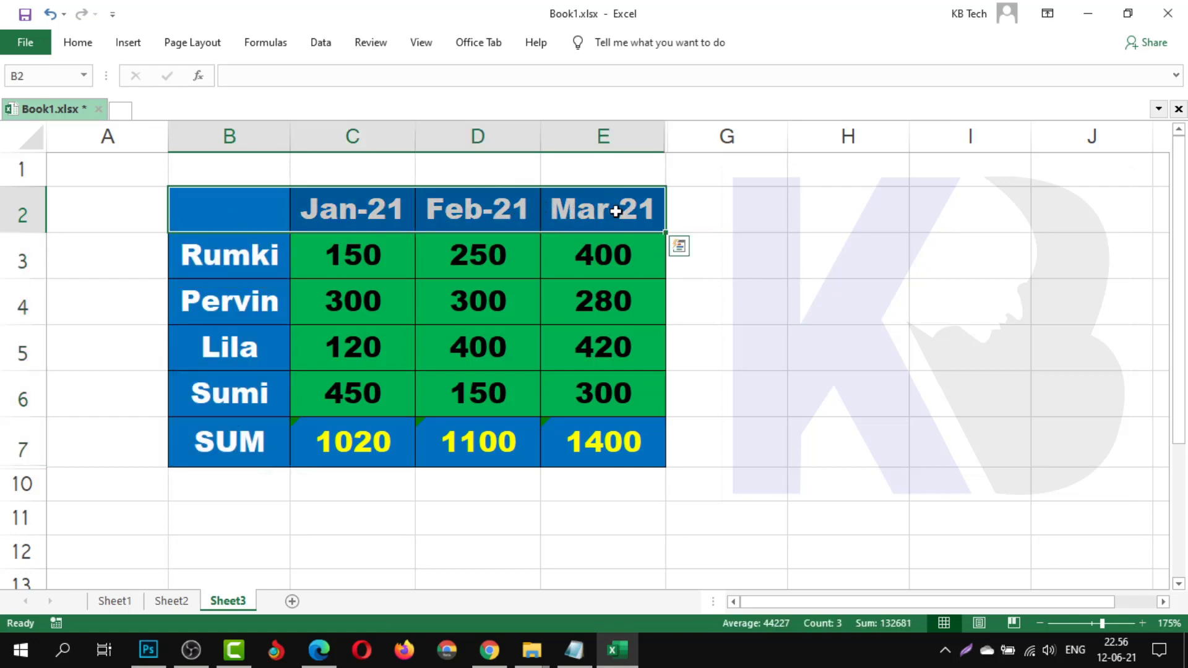
drag(239, 444, 592, 458)
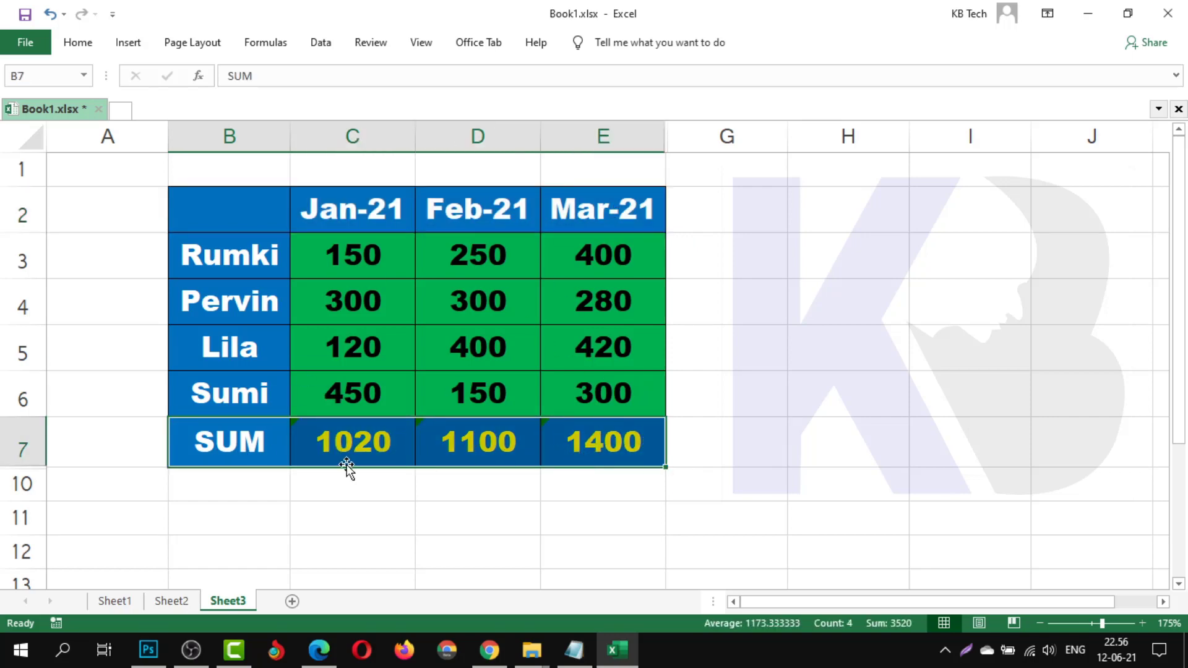
mouse_move(319, 248)
mouse_down()
mouse_move(617, 350)
mouse_move(619, 386)
mouse_up()
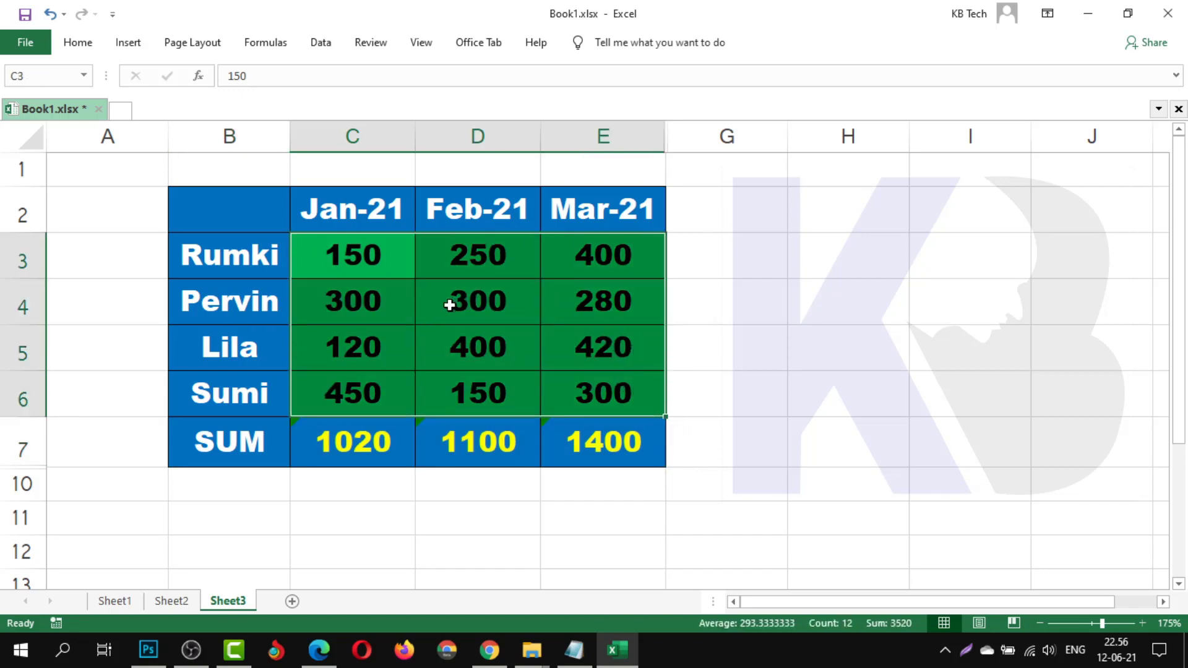
click(254, 220)
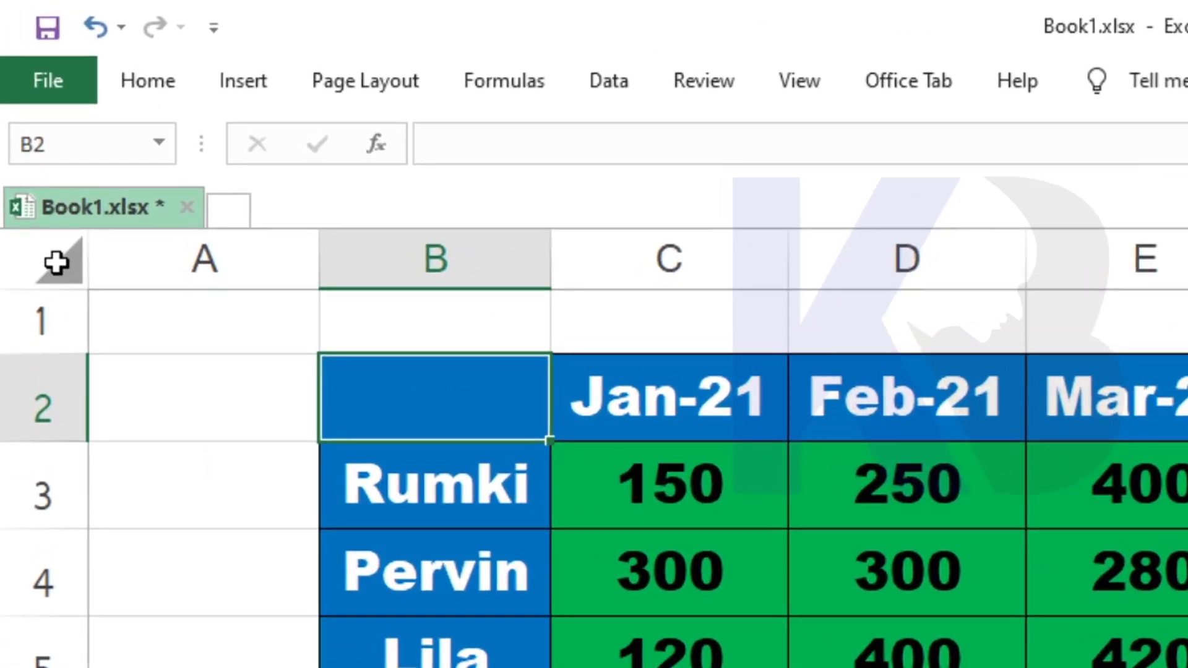
Step: Select the entire worksheet and confirm Locked is checked in its cell protection settings
click(56, 263)
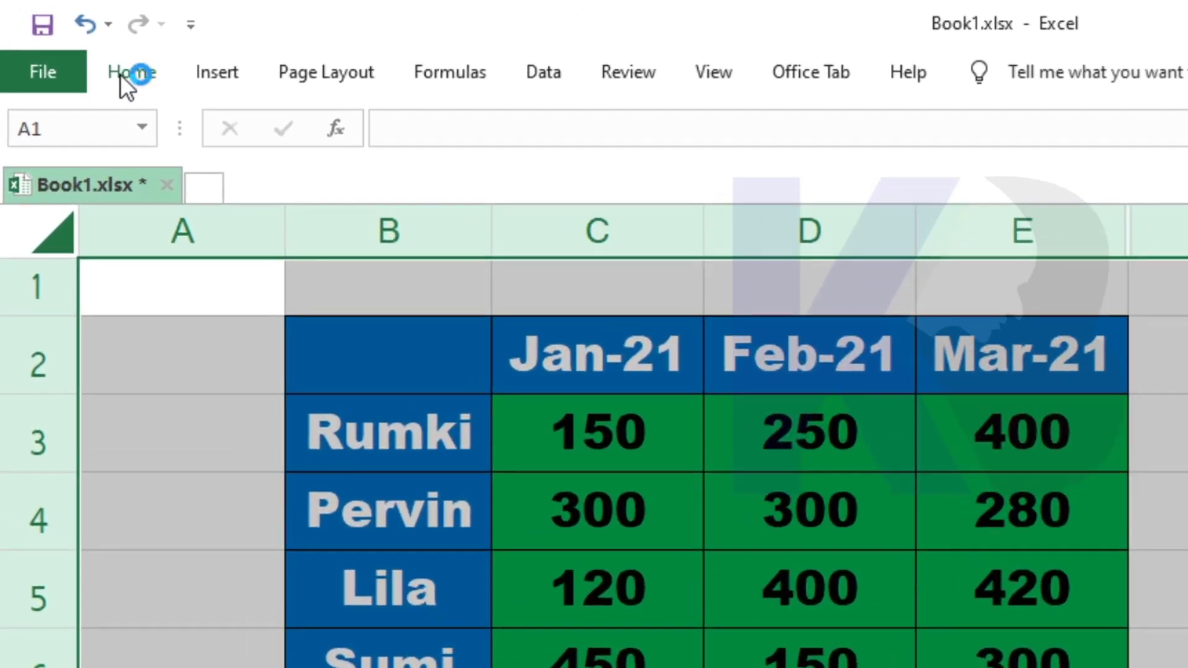
click(120, 73)
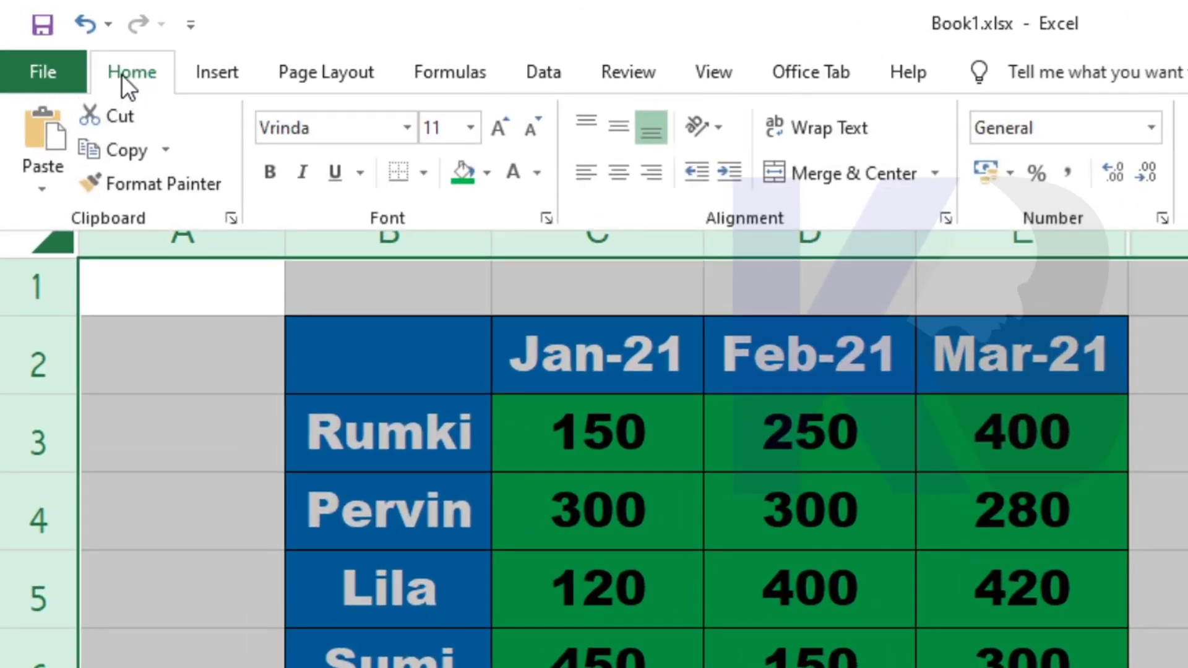
click(946, 219)
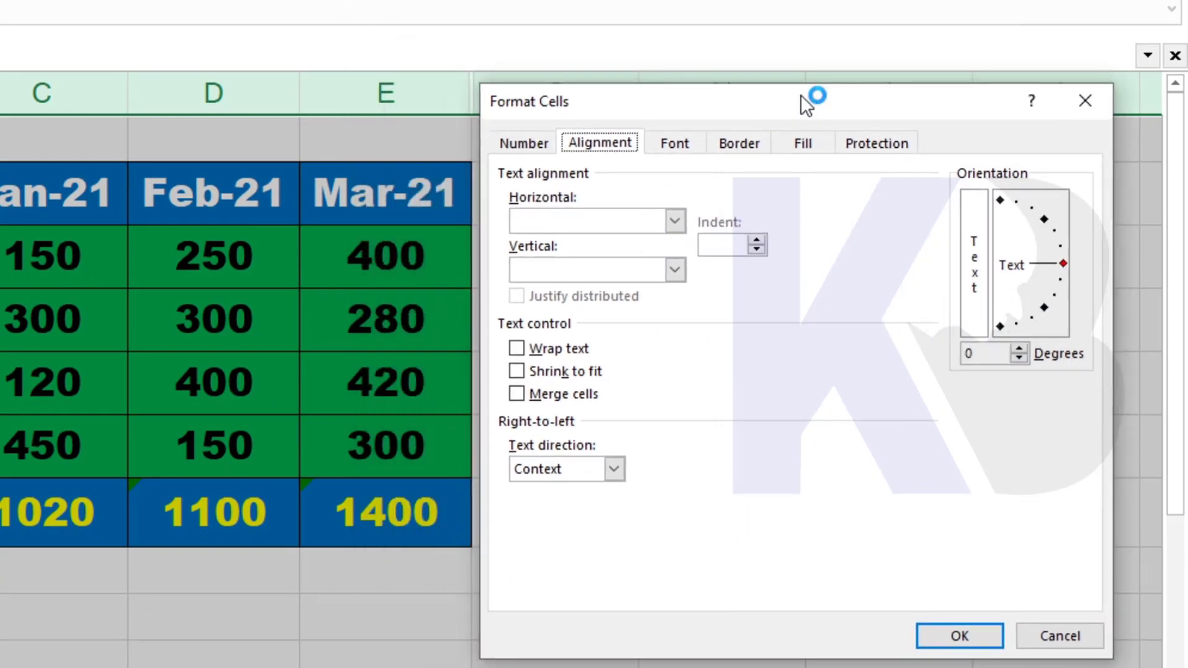
click(892, 138)
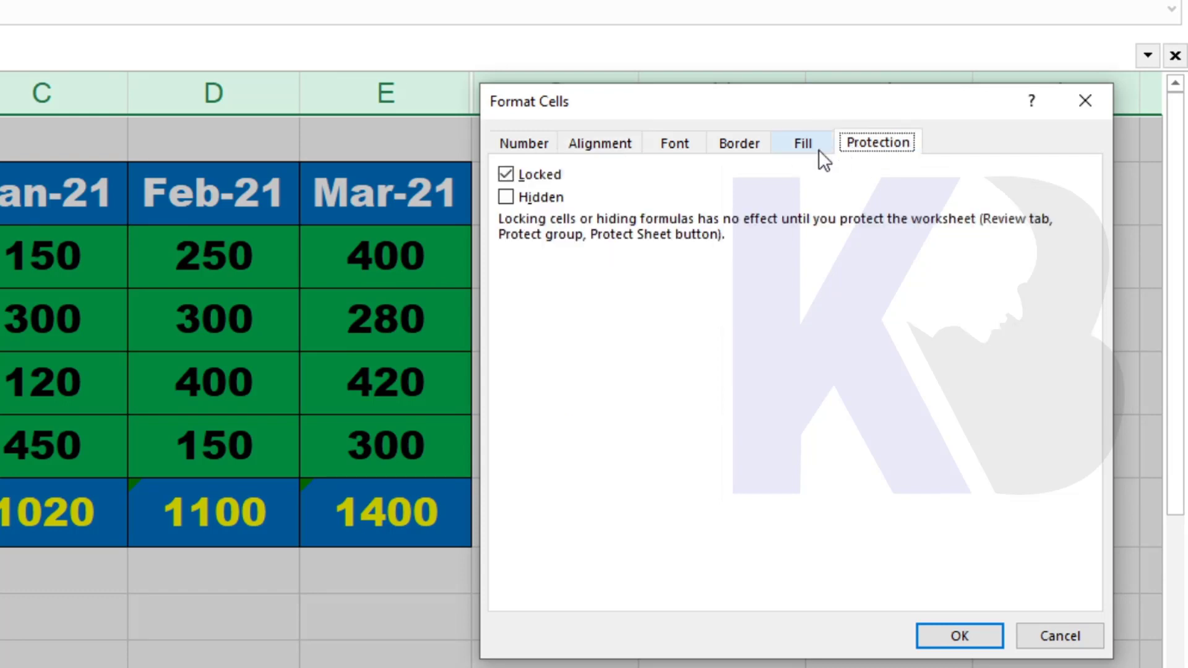
click(507, 175)
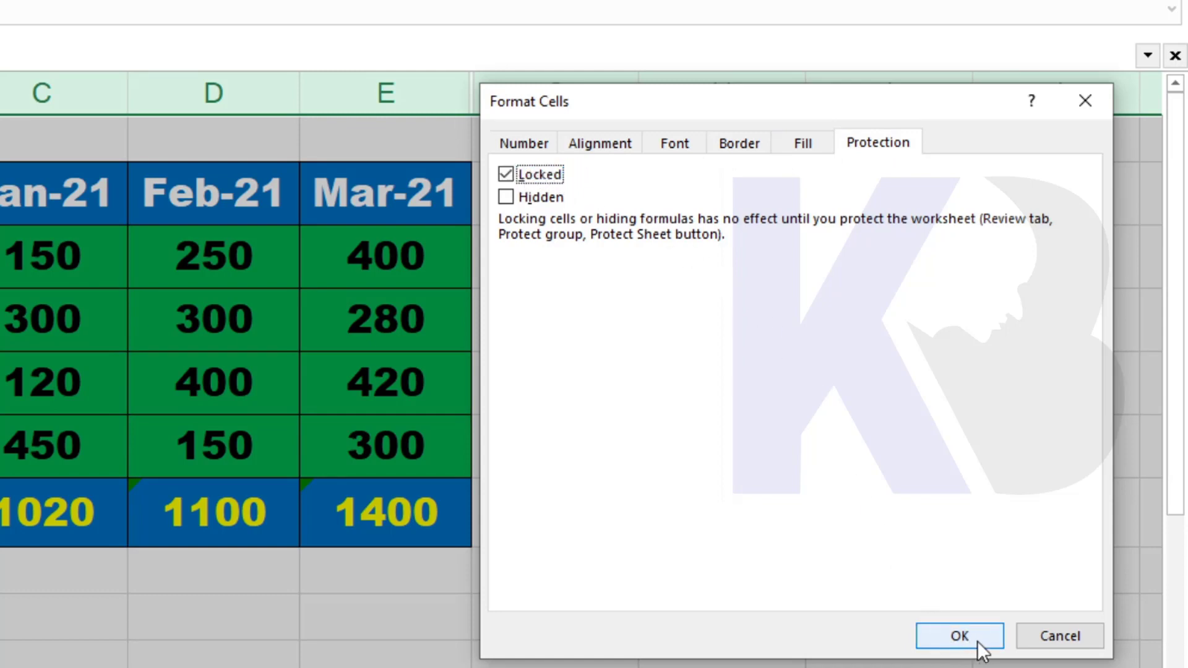
click(976, 641)
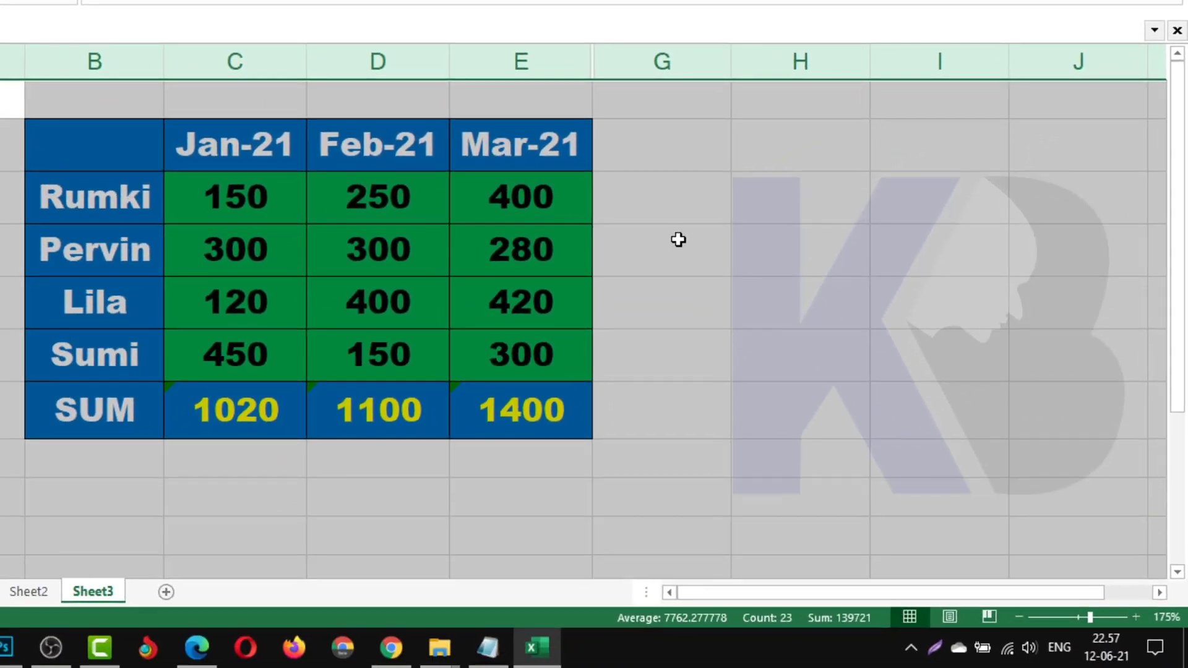
Step: Select the green range C3:E6 and clear its Locked option in Format Cells protection
click(679, 239)
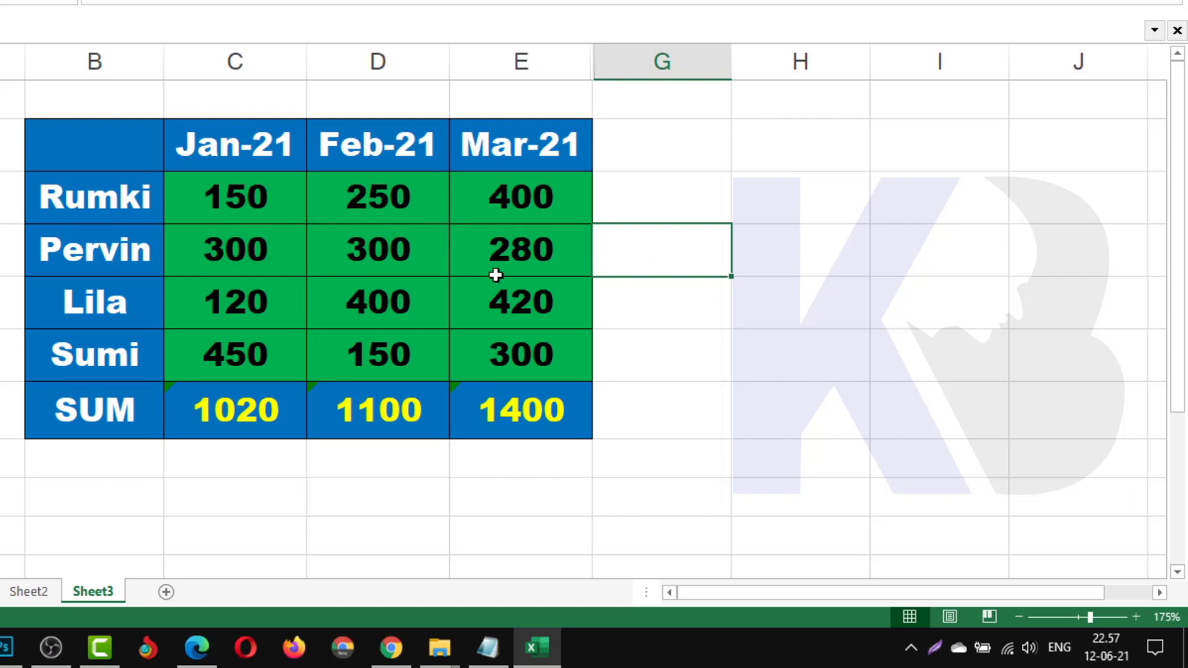
click(203, 194)
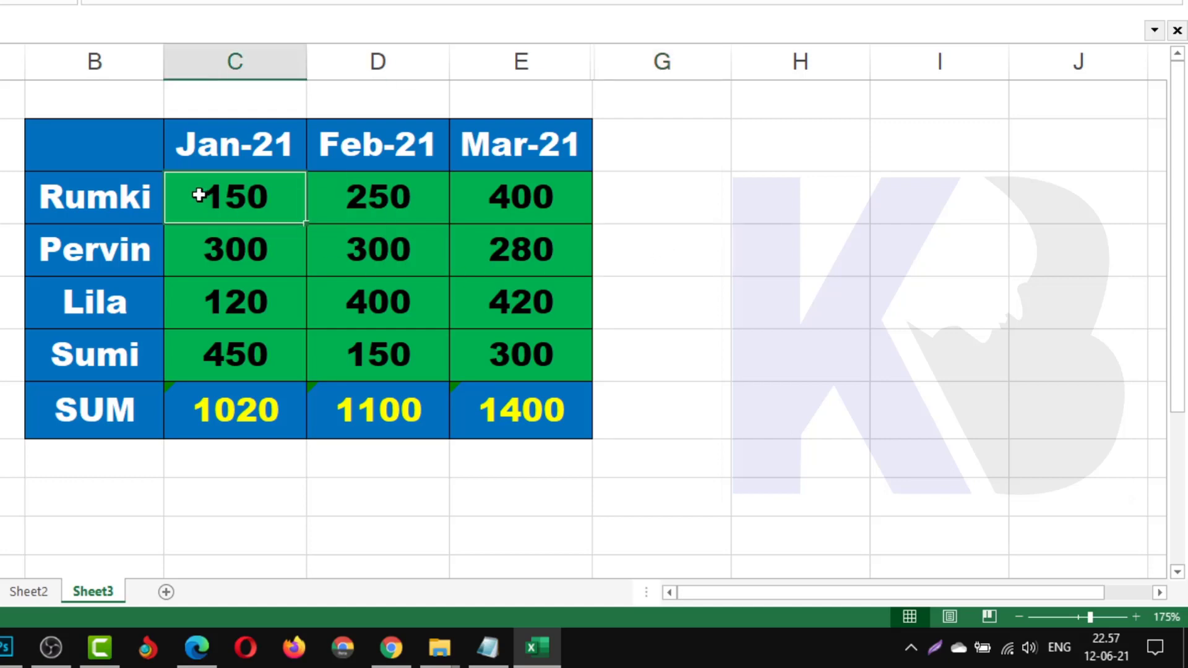
drag(199, 195, 539, 370)
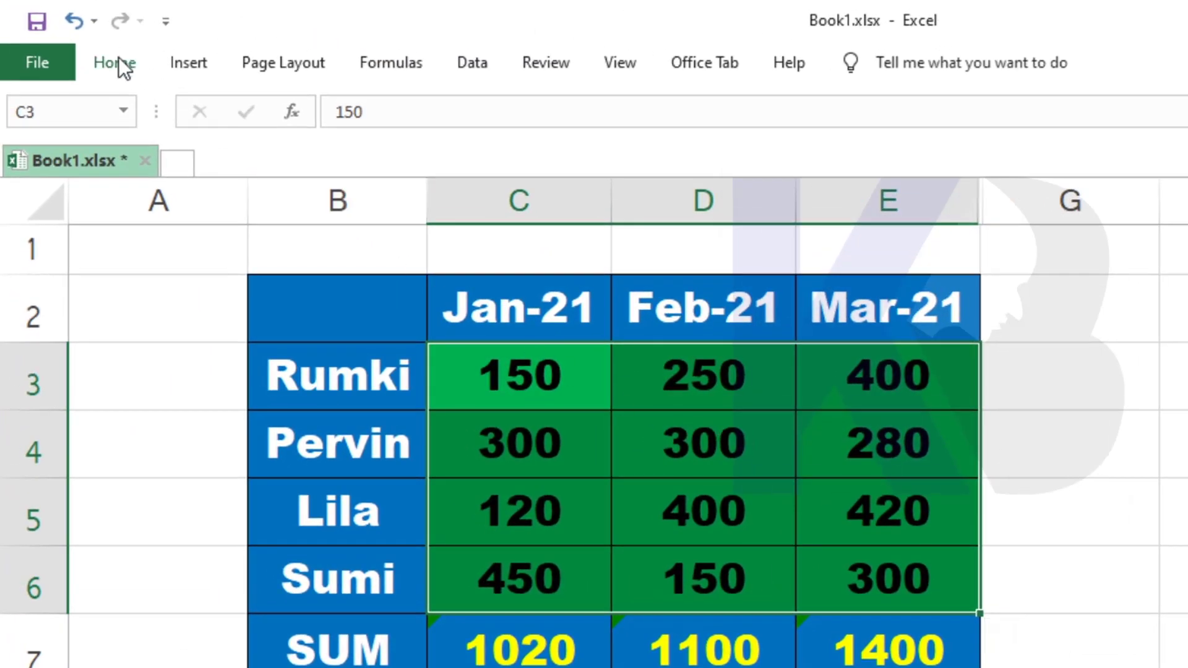
click(117, 66)
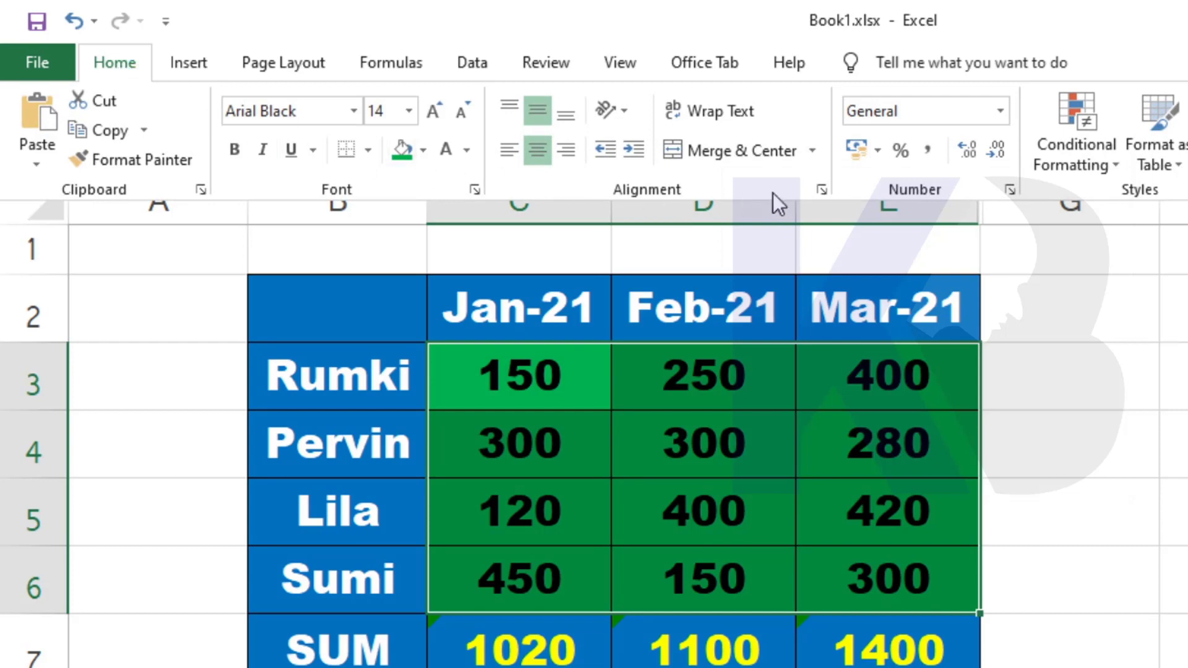
click(823, 190)
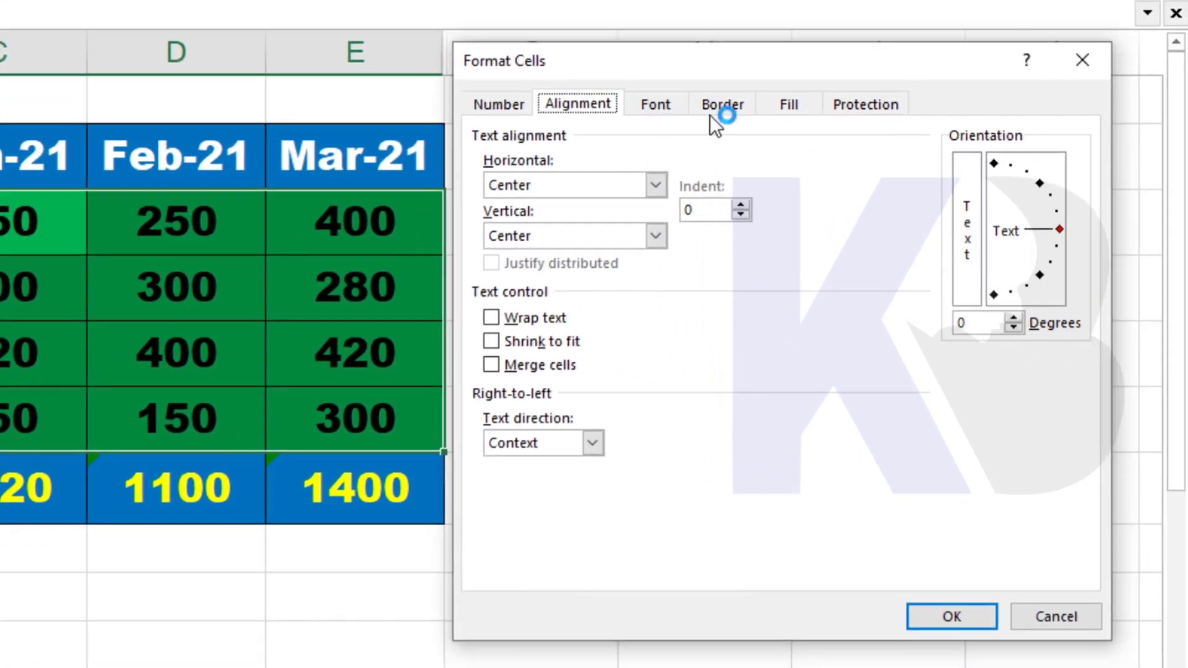
click(890, 105)
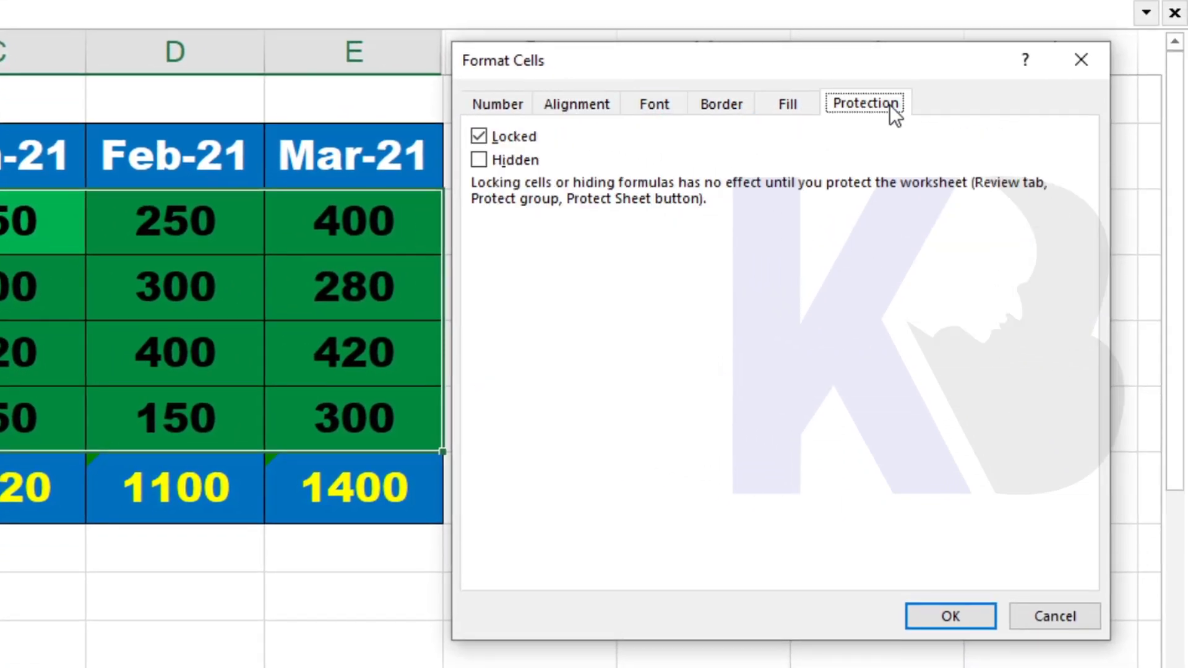
click(477, 136)
click(963, 616)
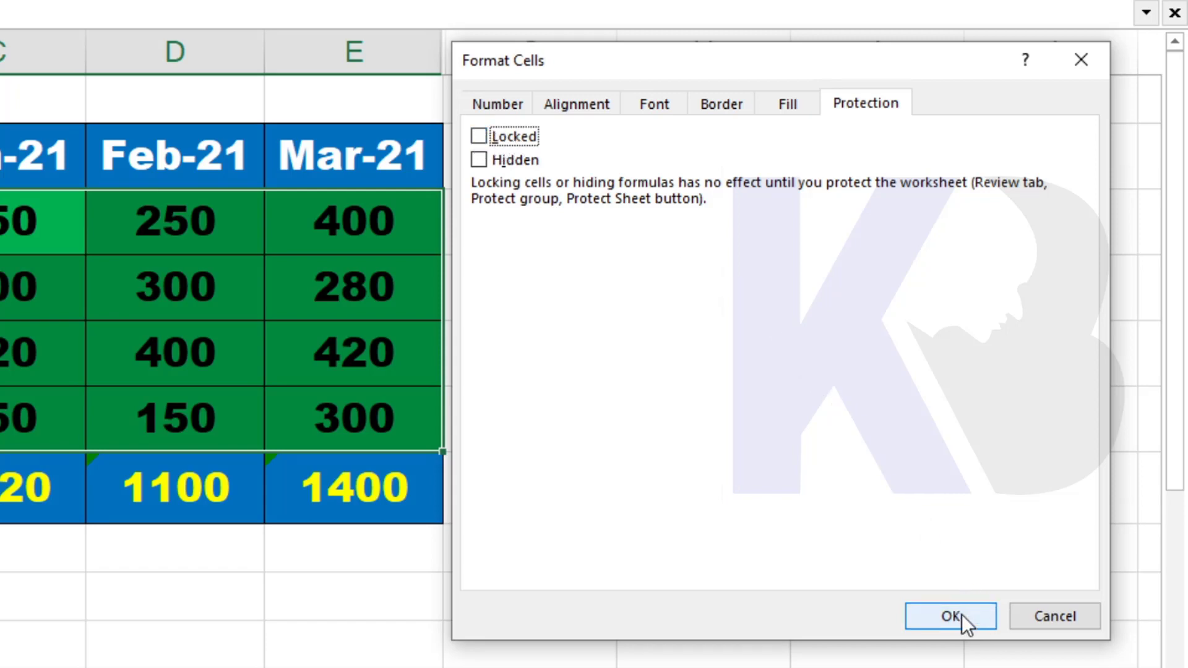
click(962, 614)
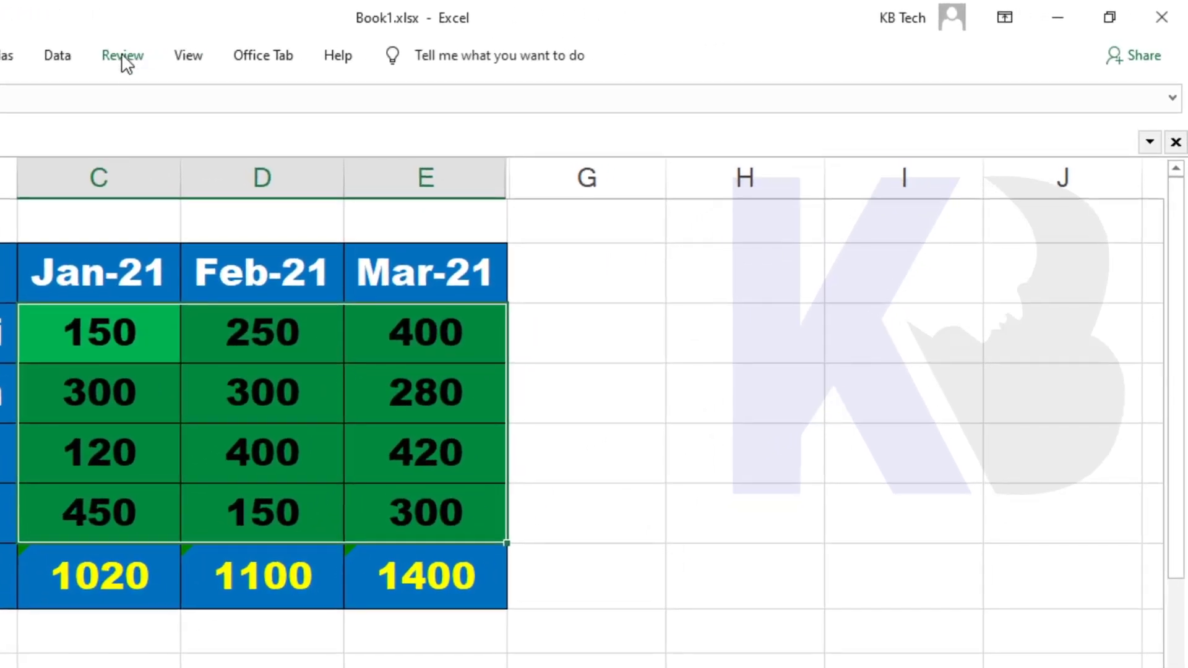
Step: Protect Sheet3 without a password, keeping selection of locked and unlocked cells allowed
click(122, 57)
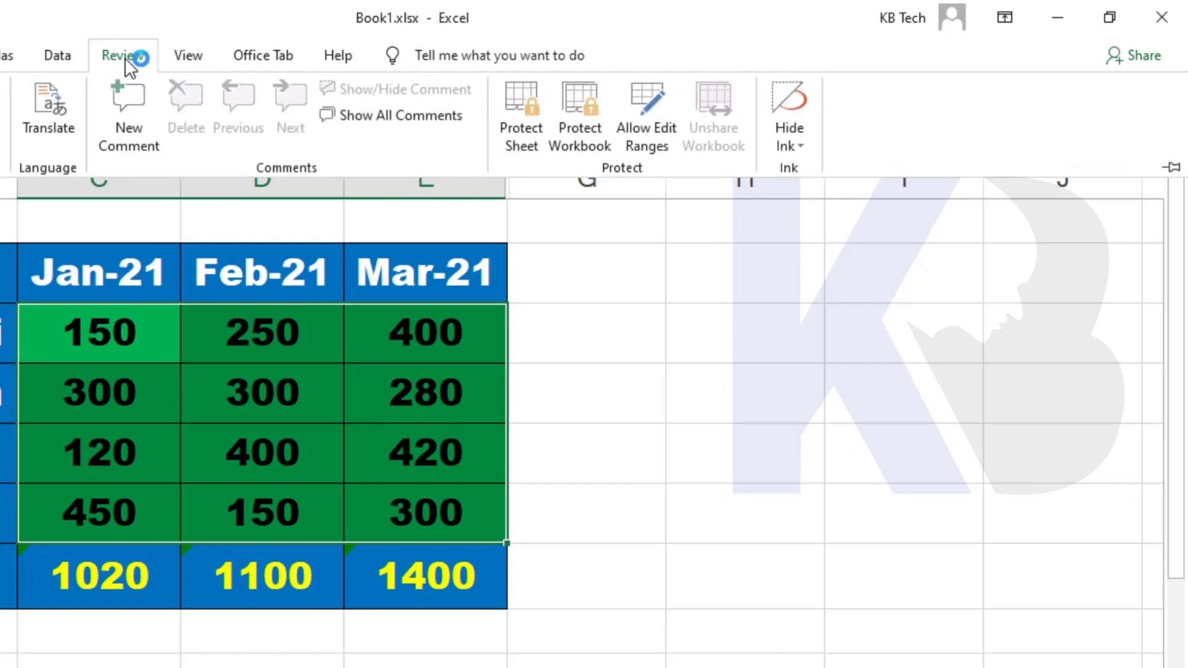
click(515, 109)
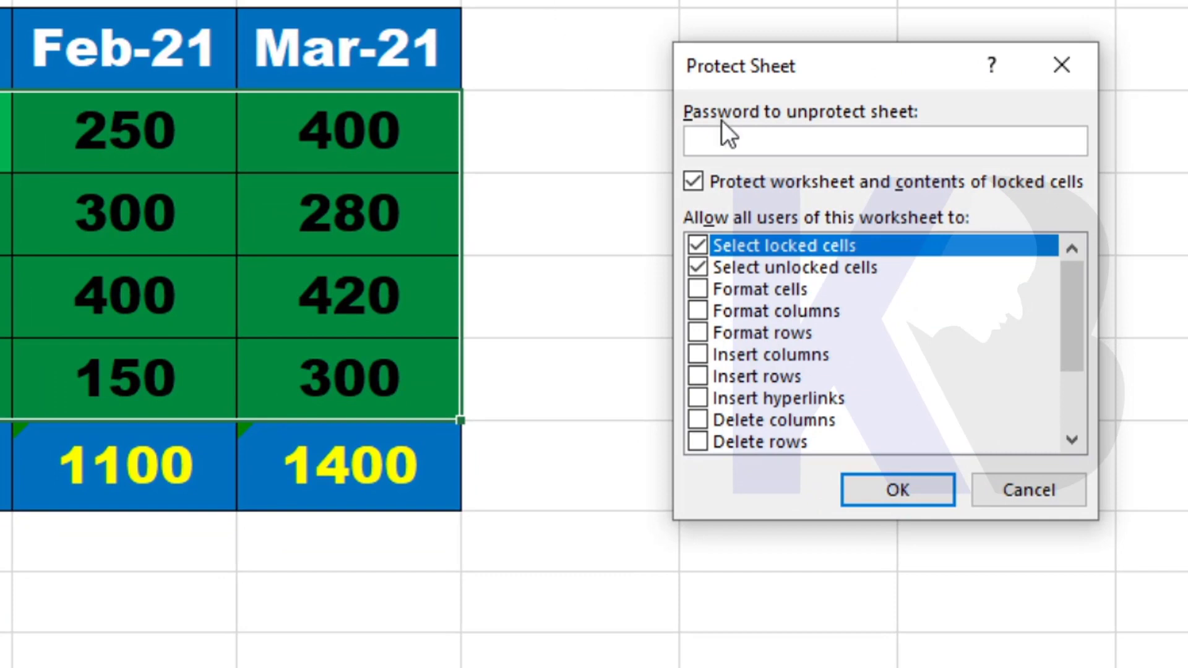
click(779, 130)
click(752, 192)
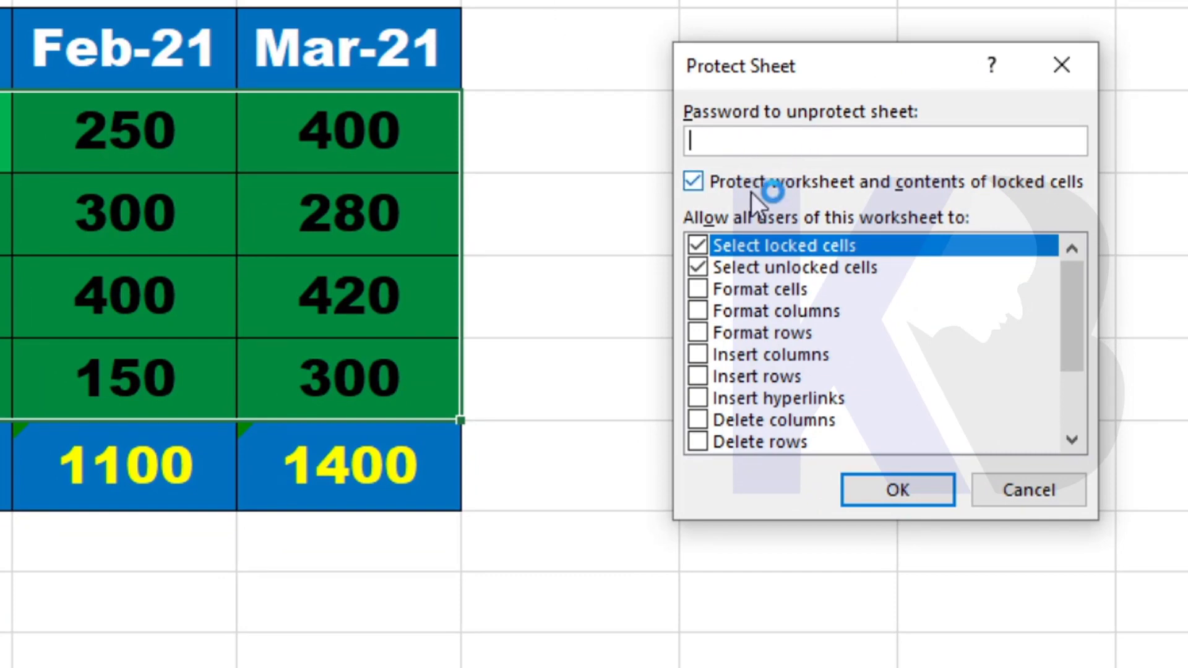
click(696, 241)
click(697, 264)
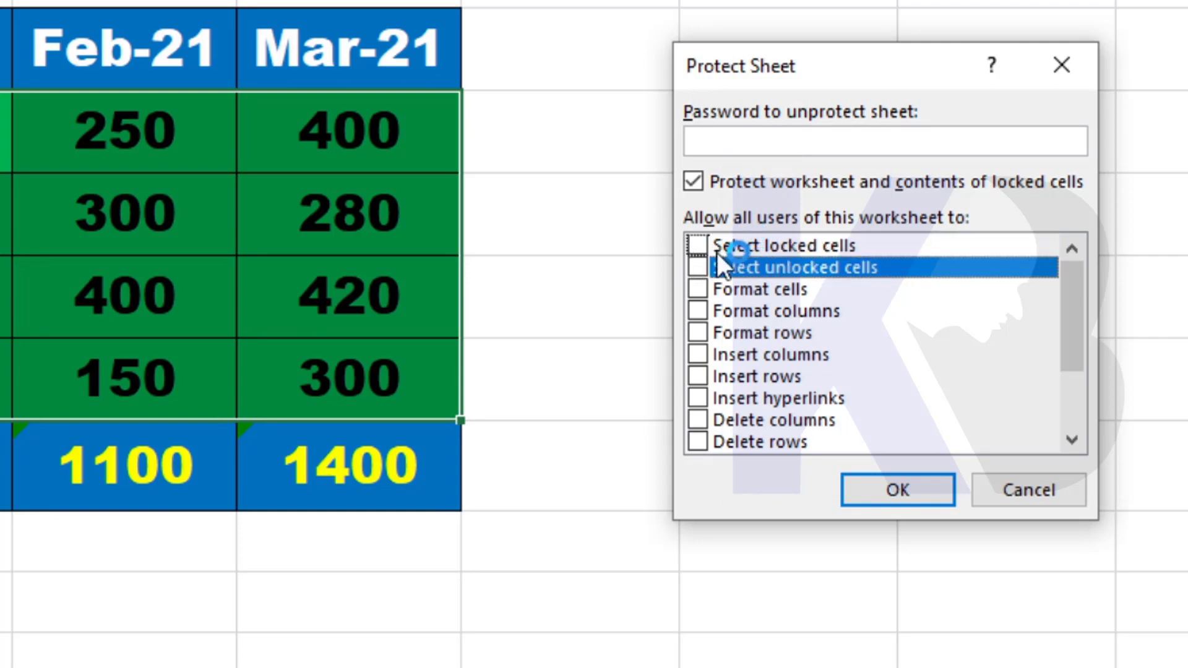
click(697, 246)
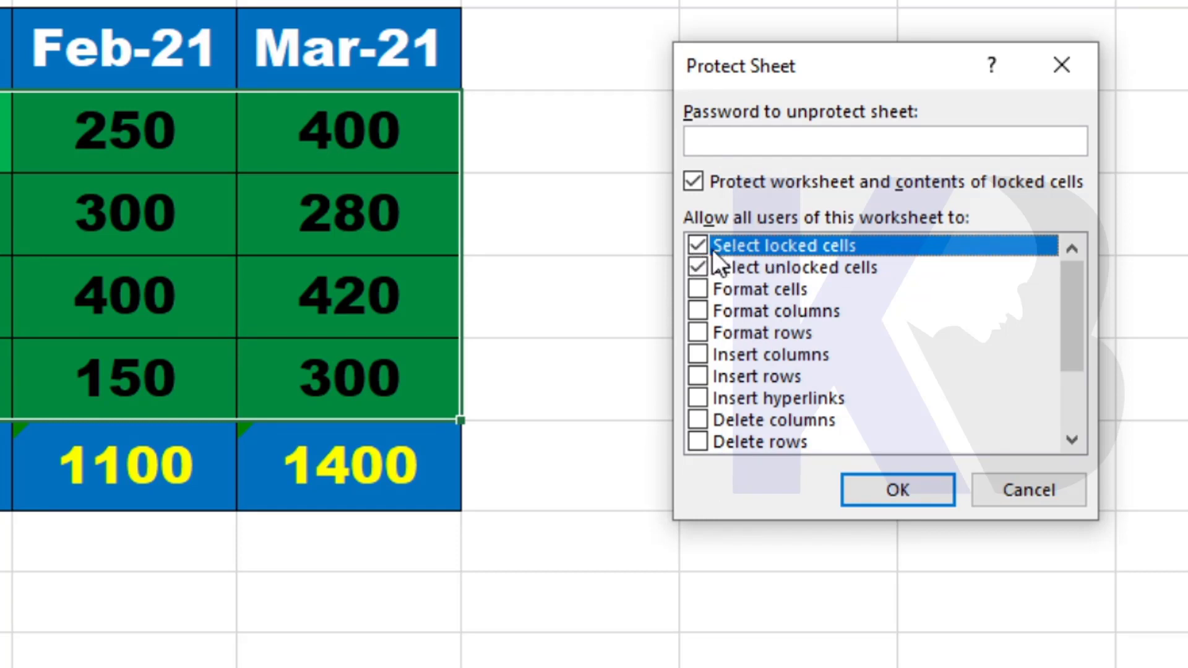
click(919, 489)
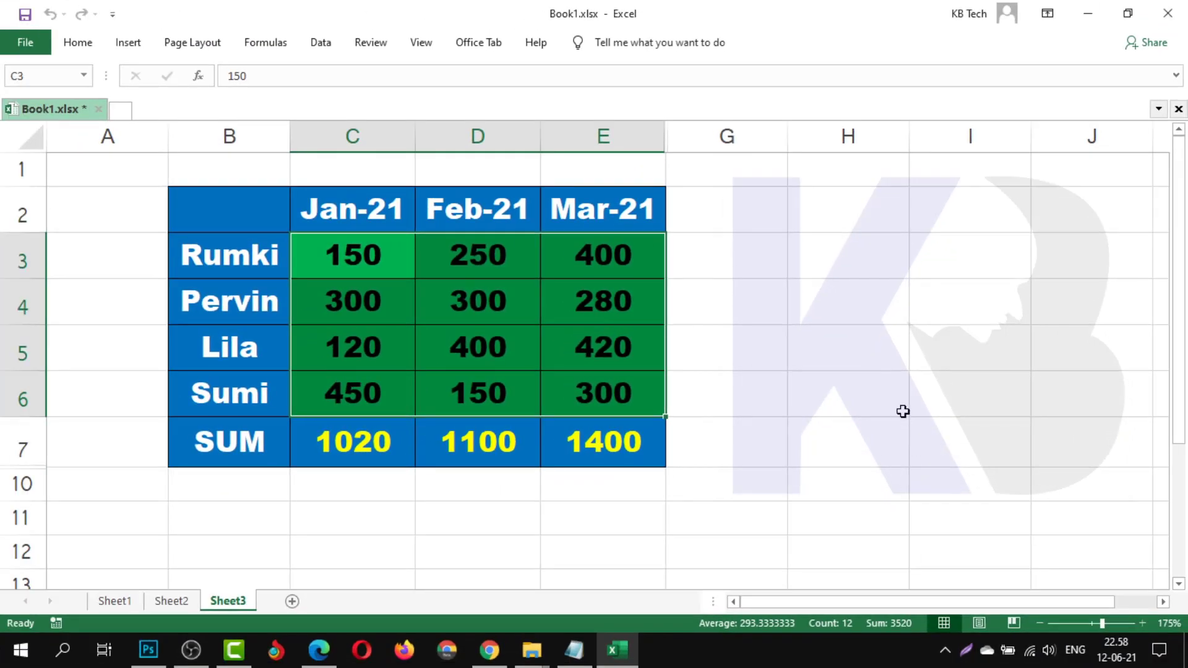
click(468, 260)
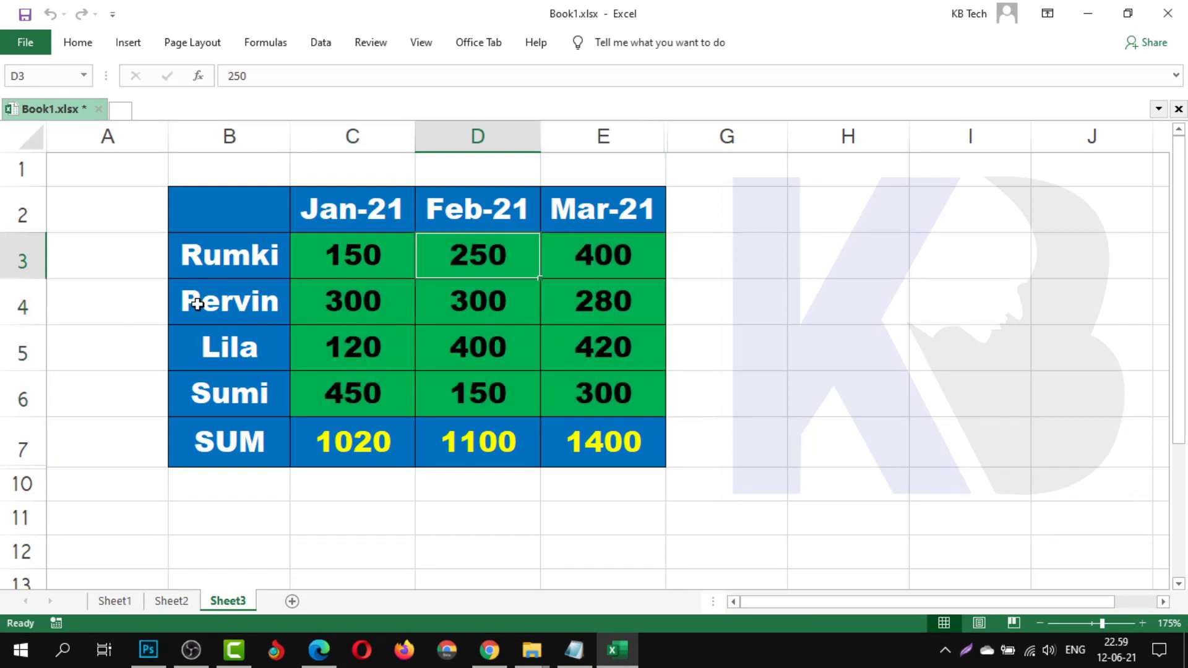
double_click(235, 259)
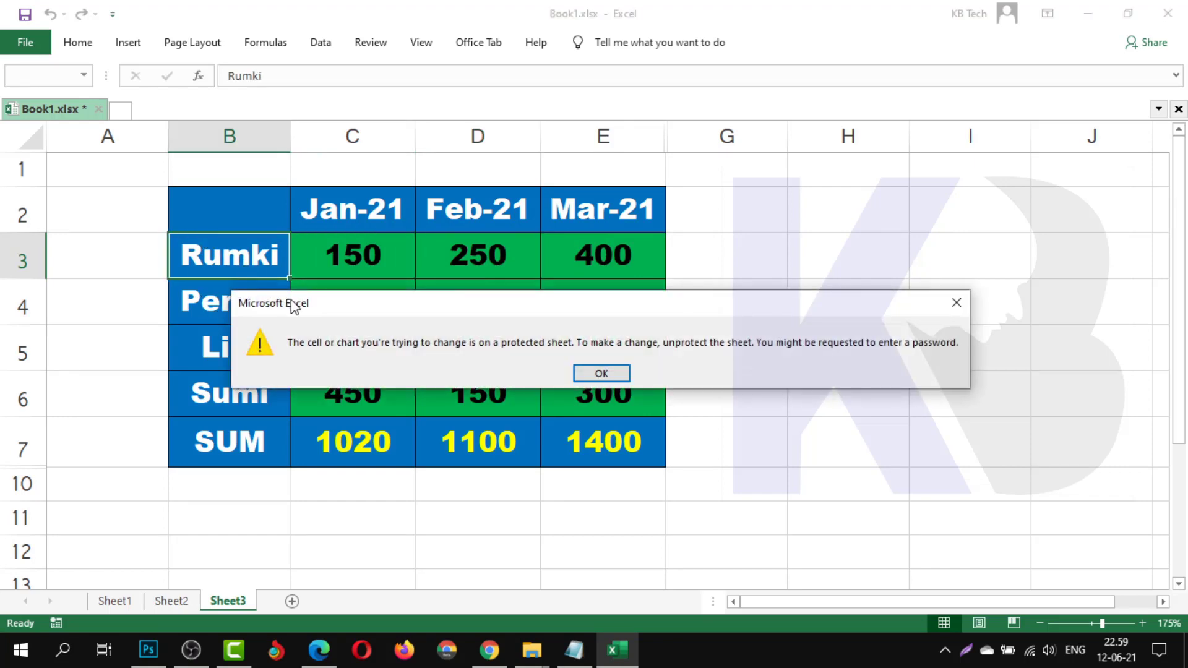
click(602, 375)
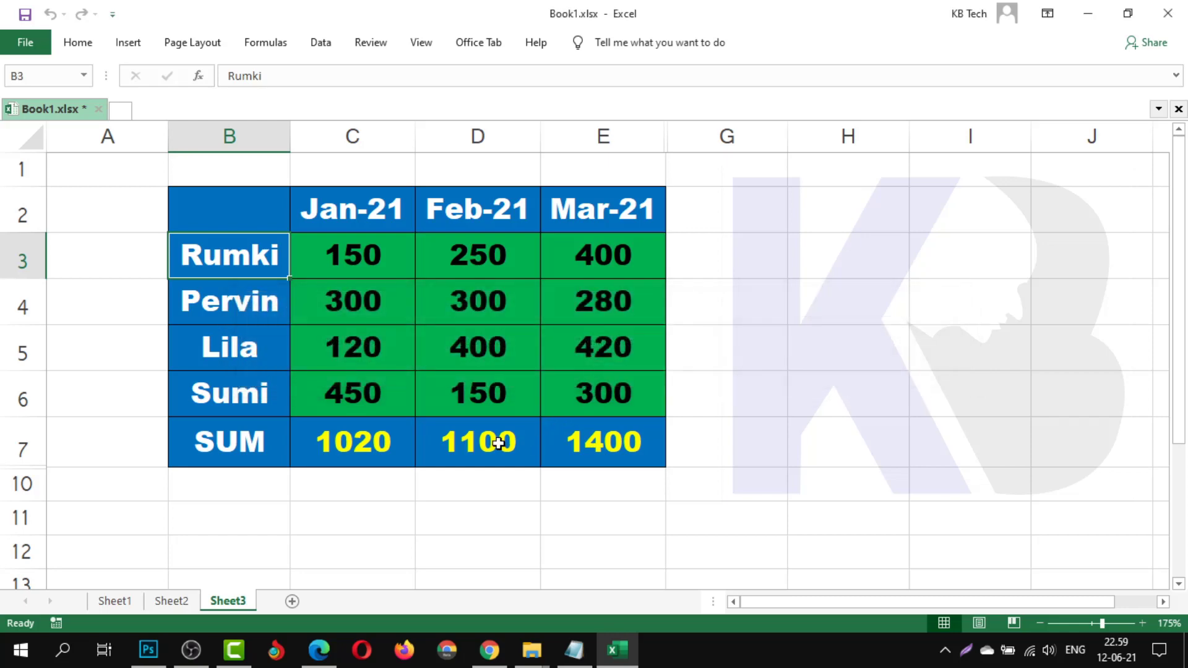
double_click(491, 443)
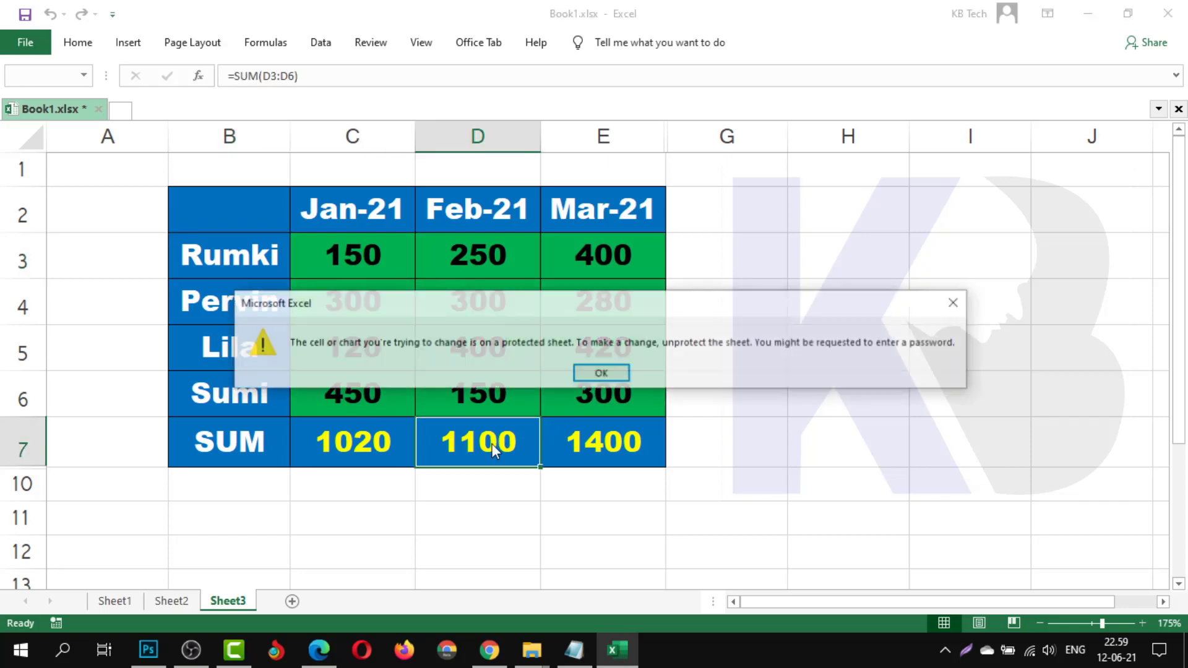
click(601, 373)
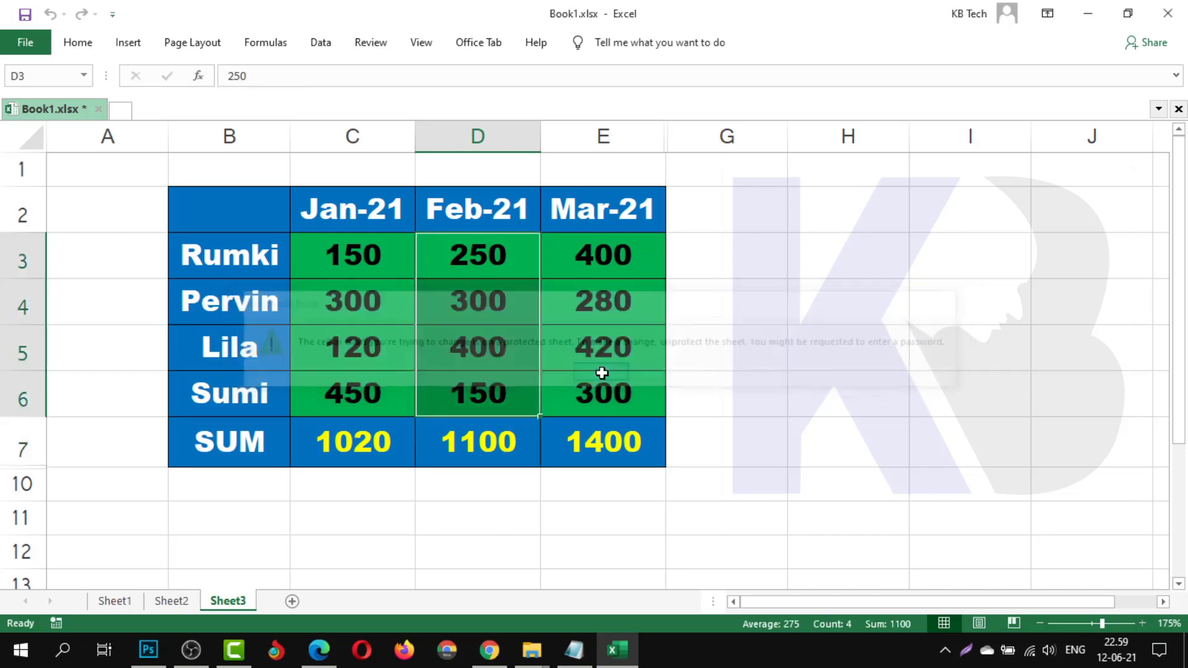
Step: Change Rumki's Jan-21 value in C3 from 150 to 500
mouse_move(350, 260)
mouse_down()
mouse_move(568, 321)
mouse_move(636, 390)
mouse_up()
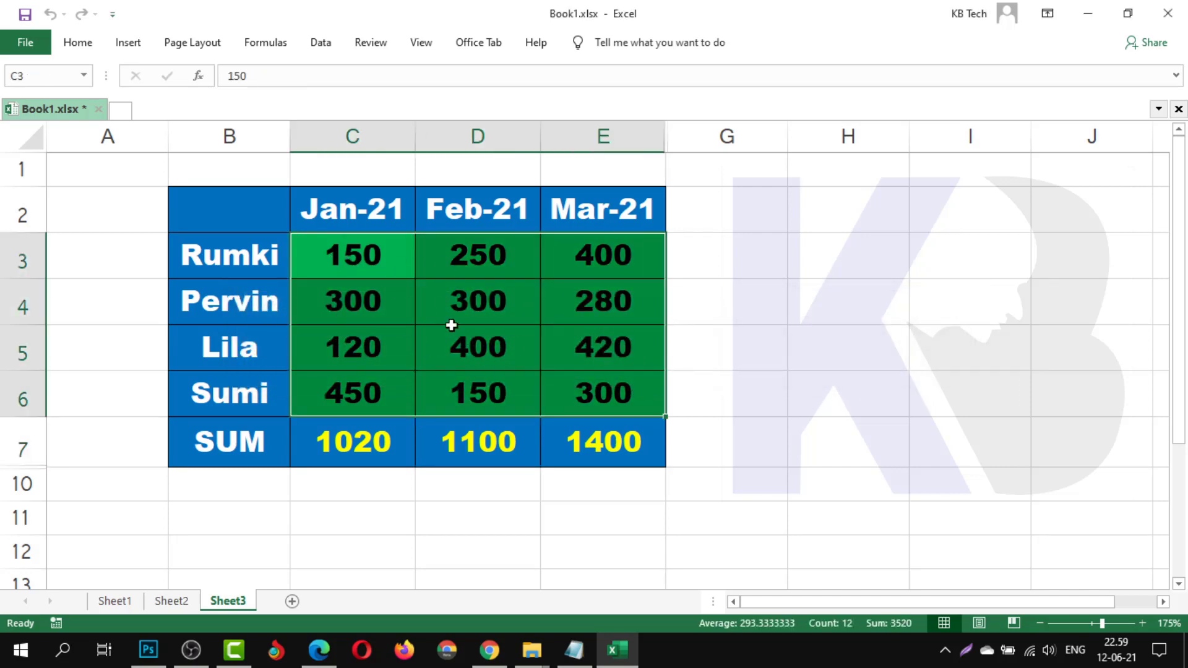
double_click(347, 257)
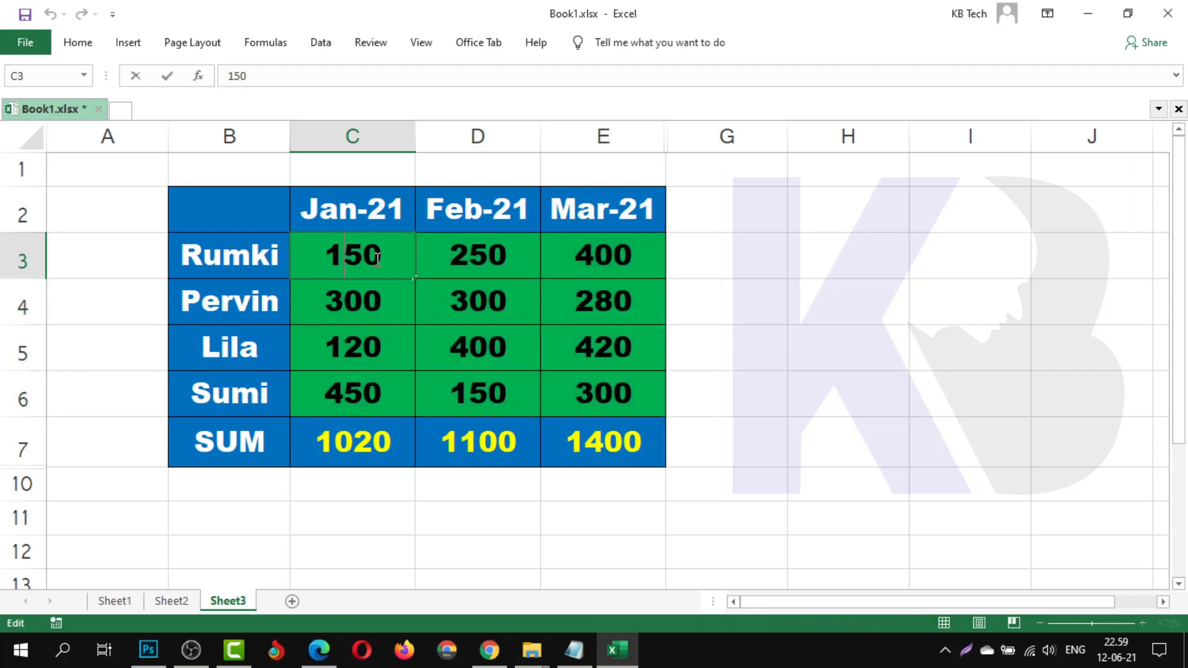
key(BackSpace)
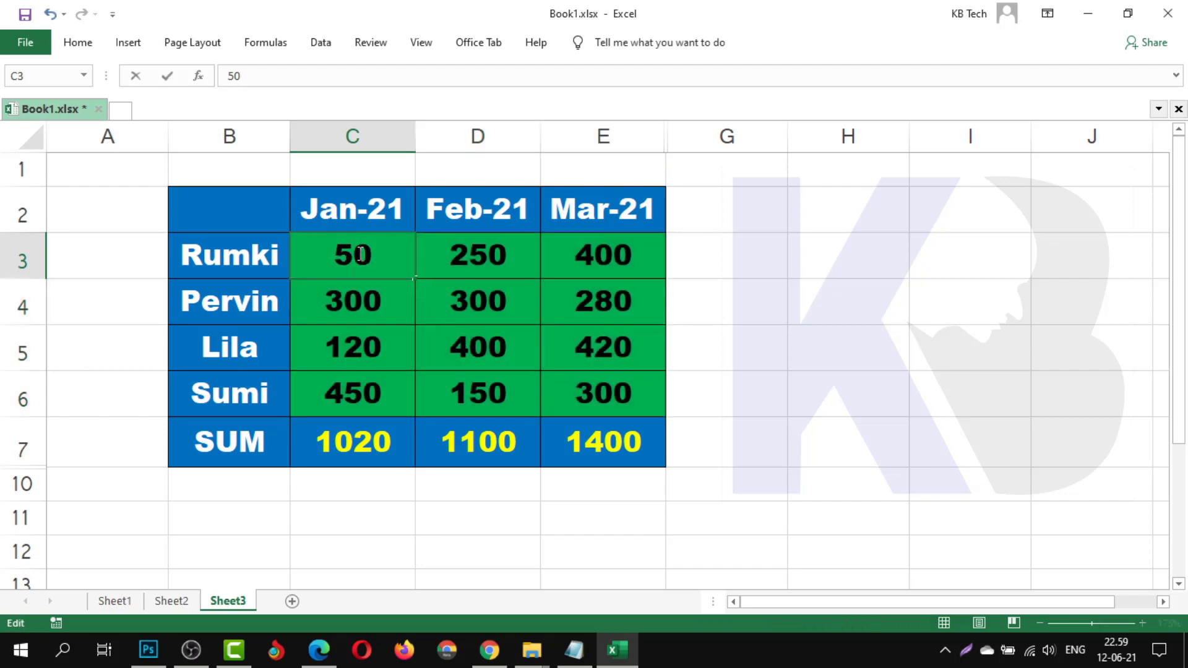
key(End)
text(0)
key(Return)
Step: Enter 7000 in Pervin's Feb-21 cell D4 and 2000 in Mar-21 cell E4
click(499, 299)
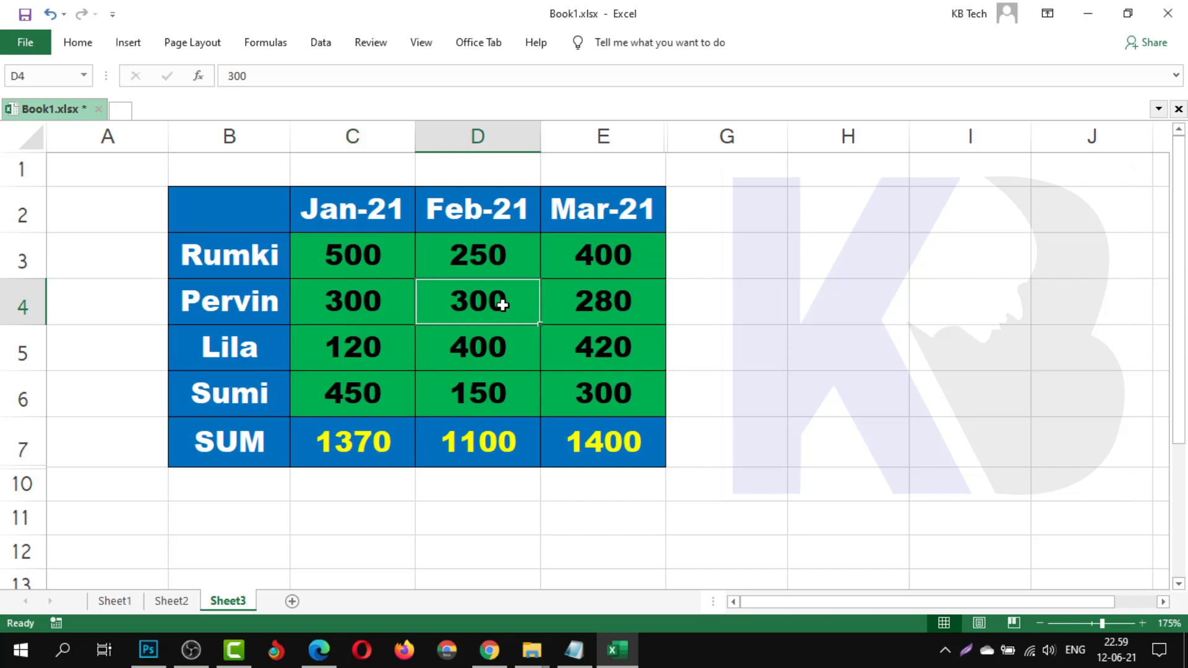
double_click(499, 299)
text(7000)
key(Return)
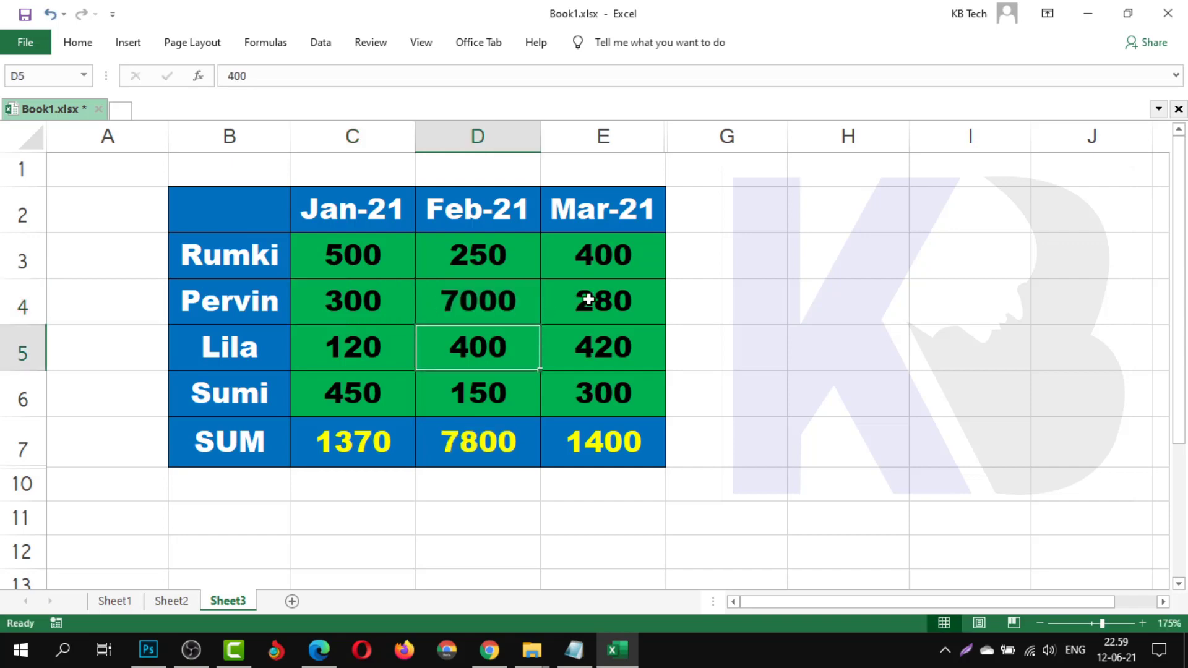
double_click(593, 302)
key(BackSpace)
key(BackSpace)
text(000)
key(Return)
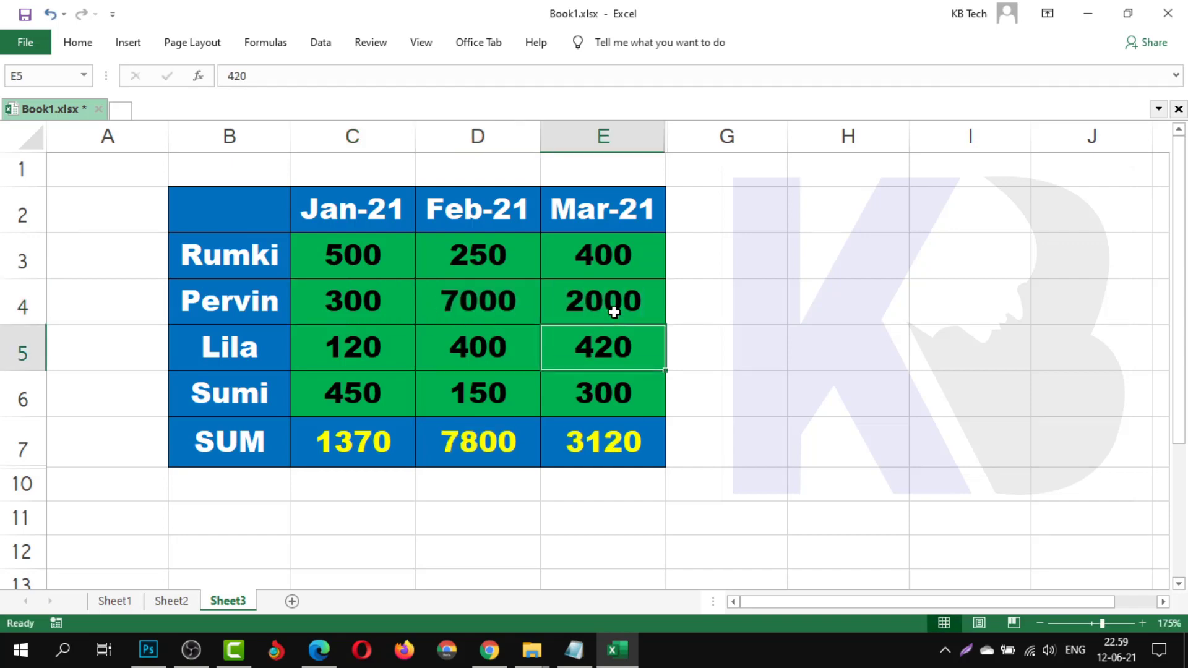
Step: Select the sales table B2:E7, then the green data range C3:E6
drag(211, 208, 645, 443)
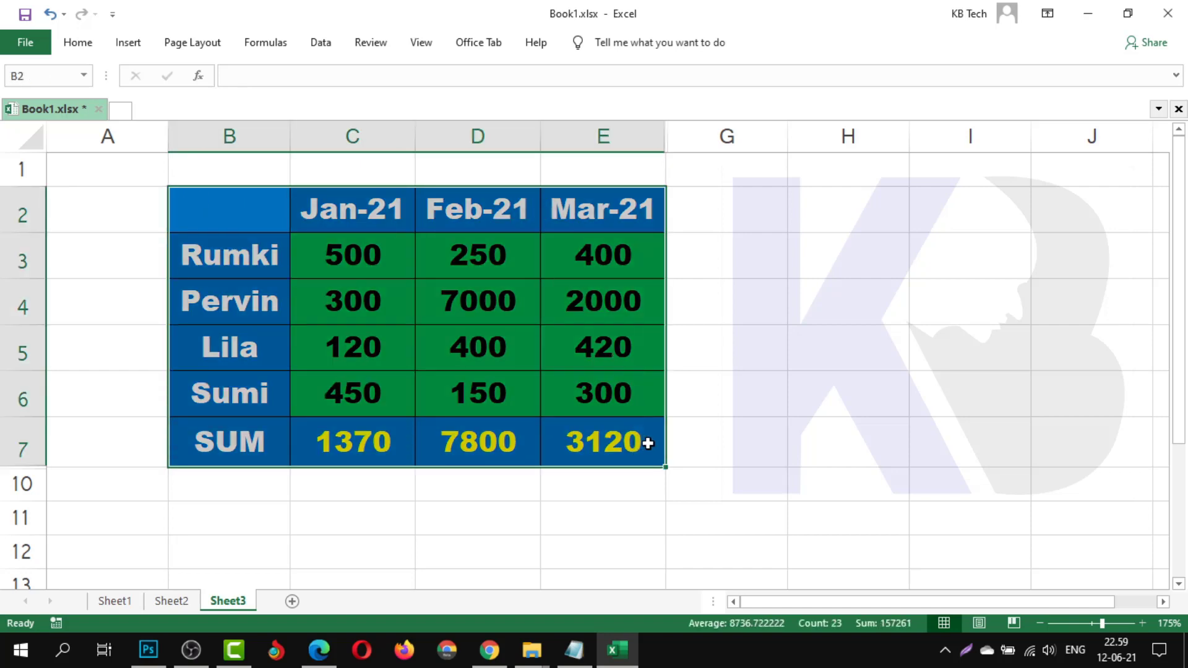
click(499, 319)
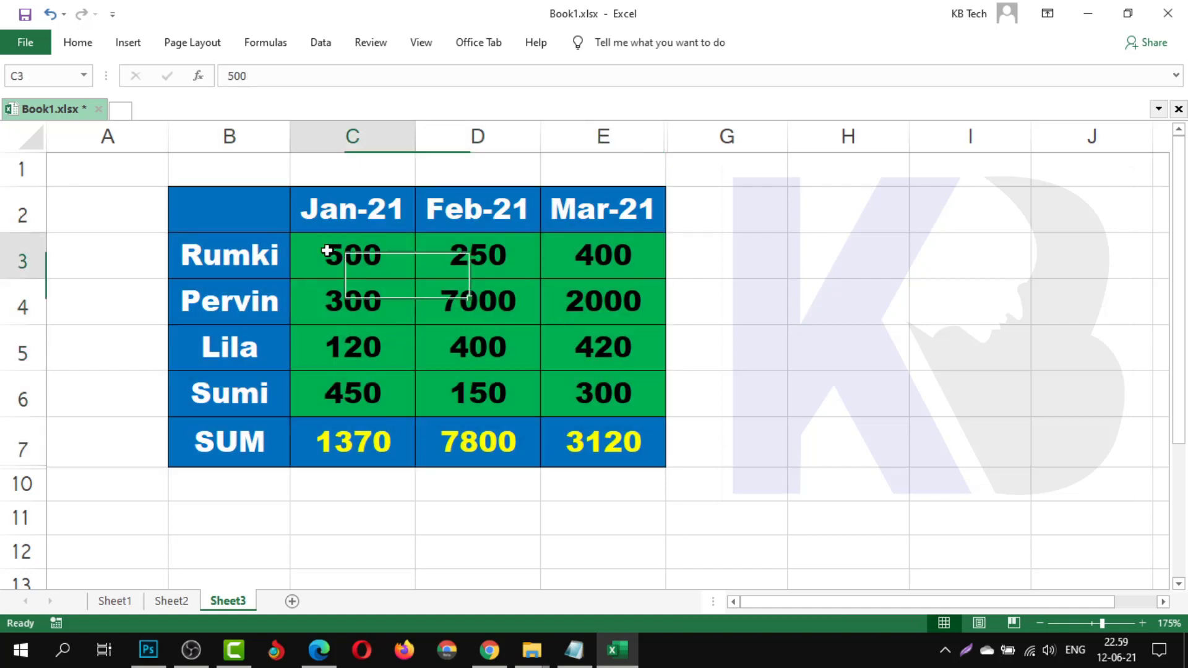
drag(328, 252, 604, 393)
click(604, 393)
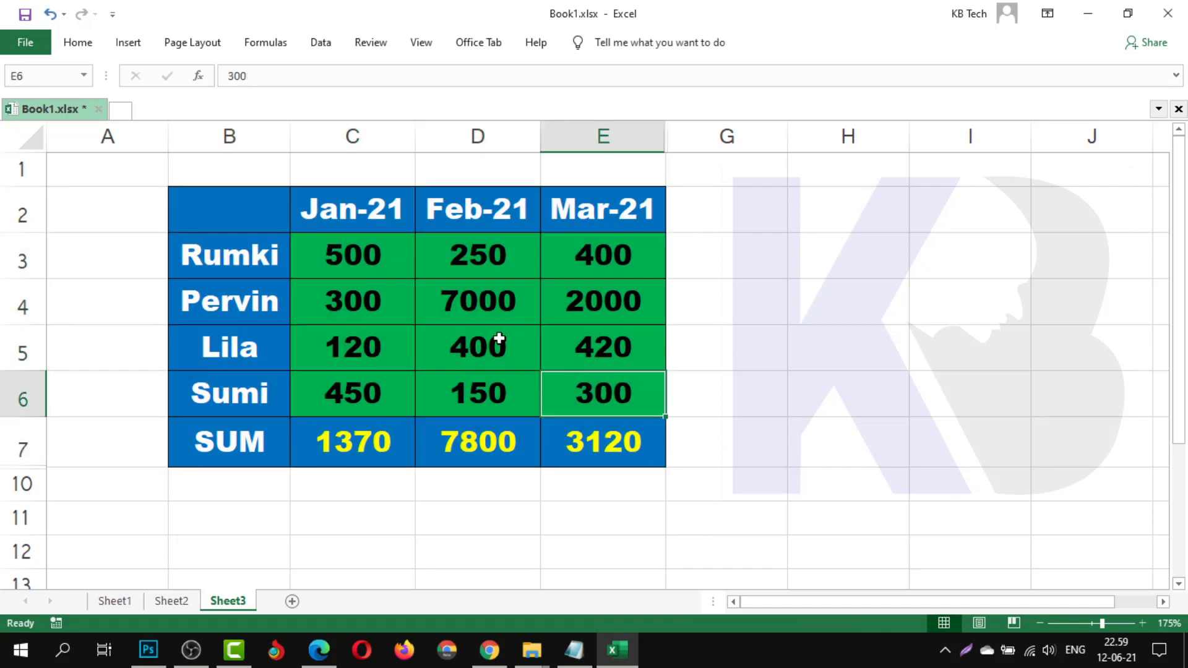
Step: Turn off Sheet3's protection with Unprotect Sheet on the Review tab
click(370, 44)
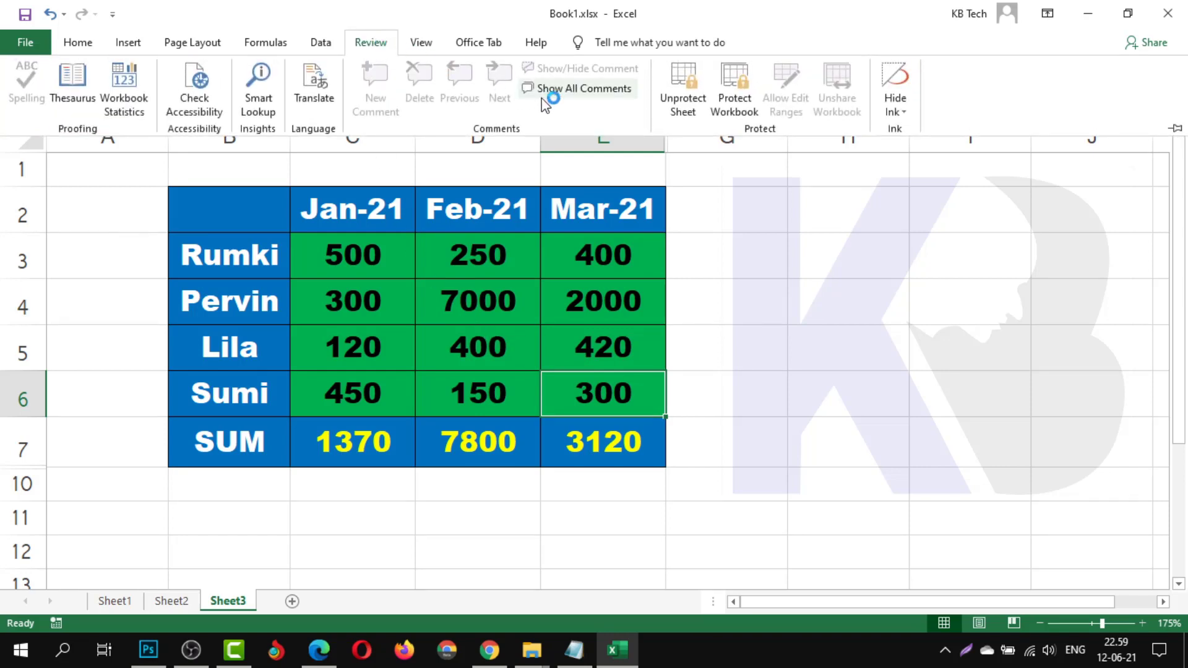
click(684, 93)
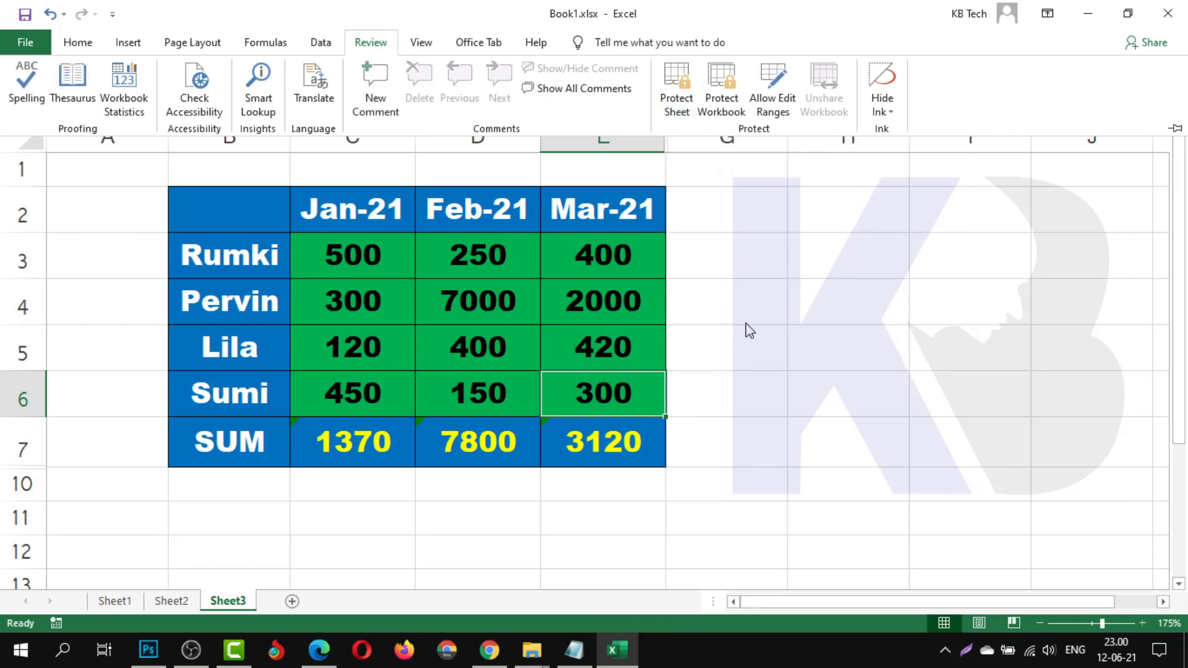
Step: Change Lila's Feb-21 value in D5 from 400 to 500
click(380, 252)
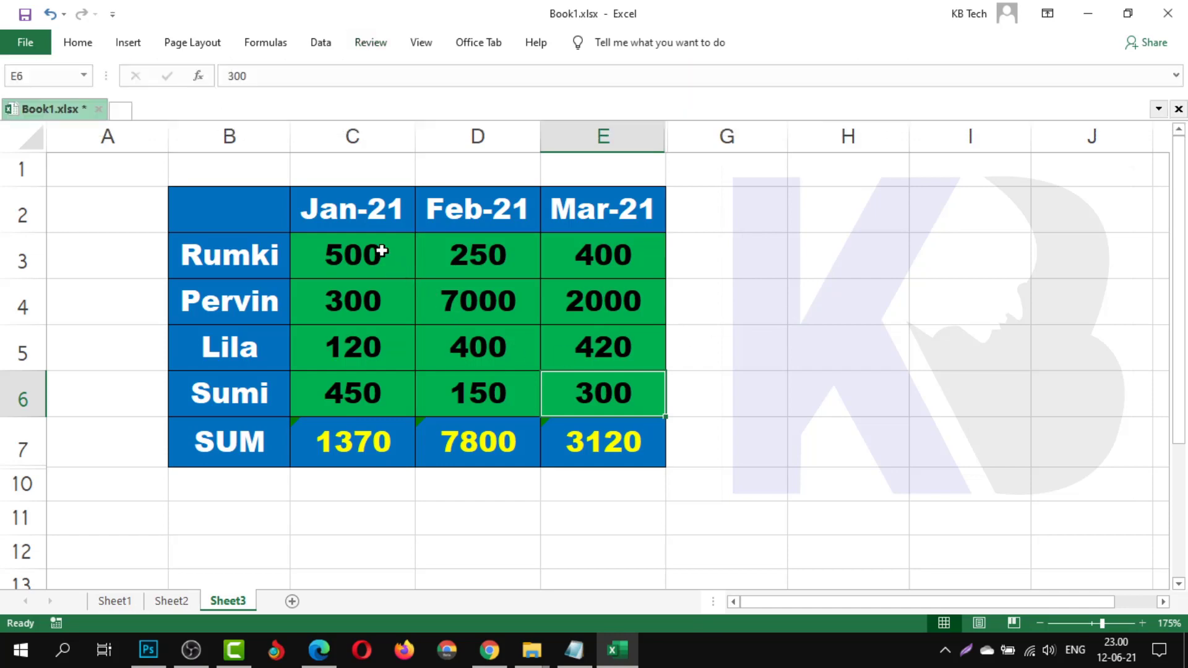
click(365, 247)
drag(344, 238, 381, 259)
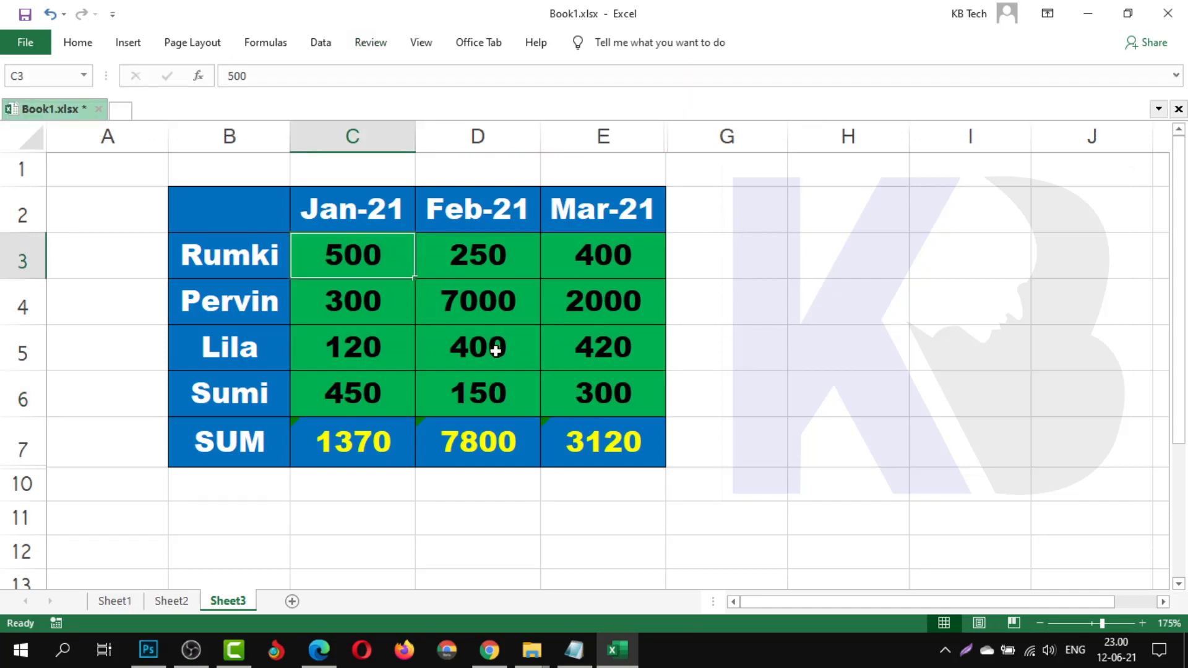
click(496, 351)
double_click(489, 353)
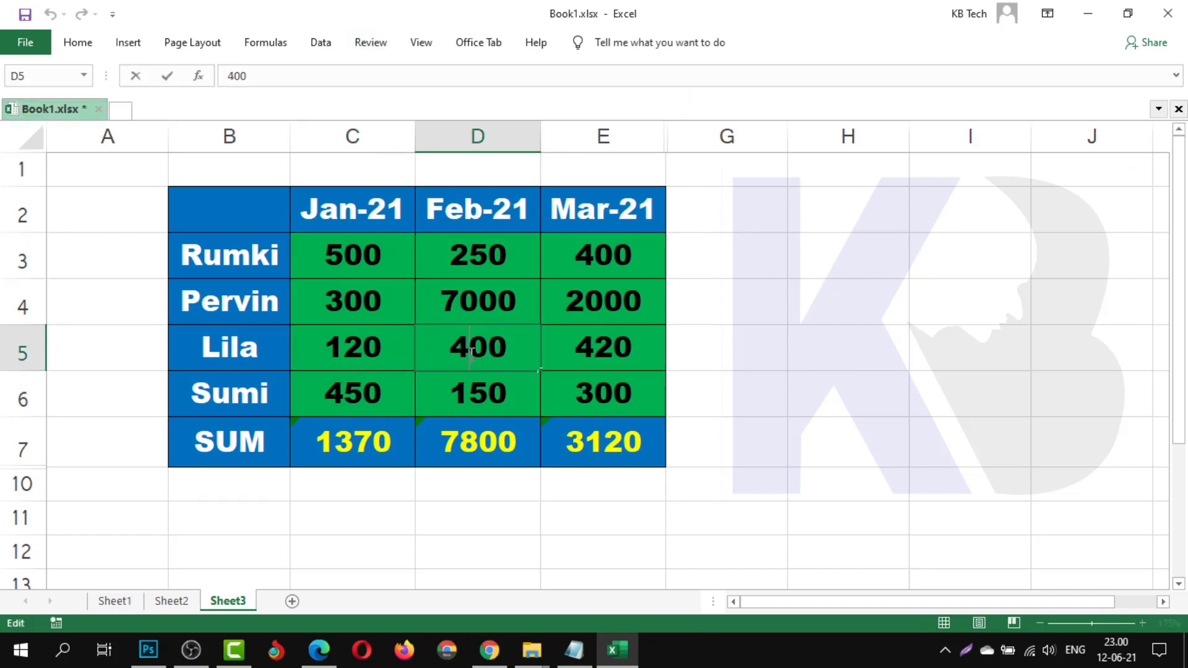
key(BackSpace)
text(56)
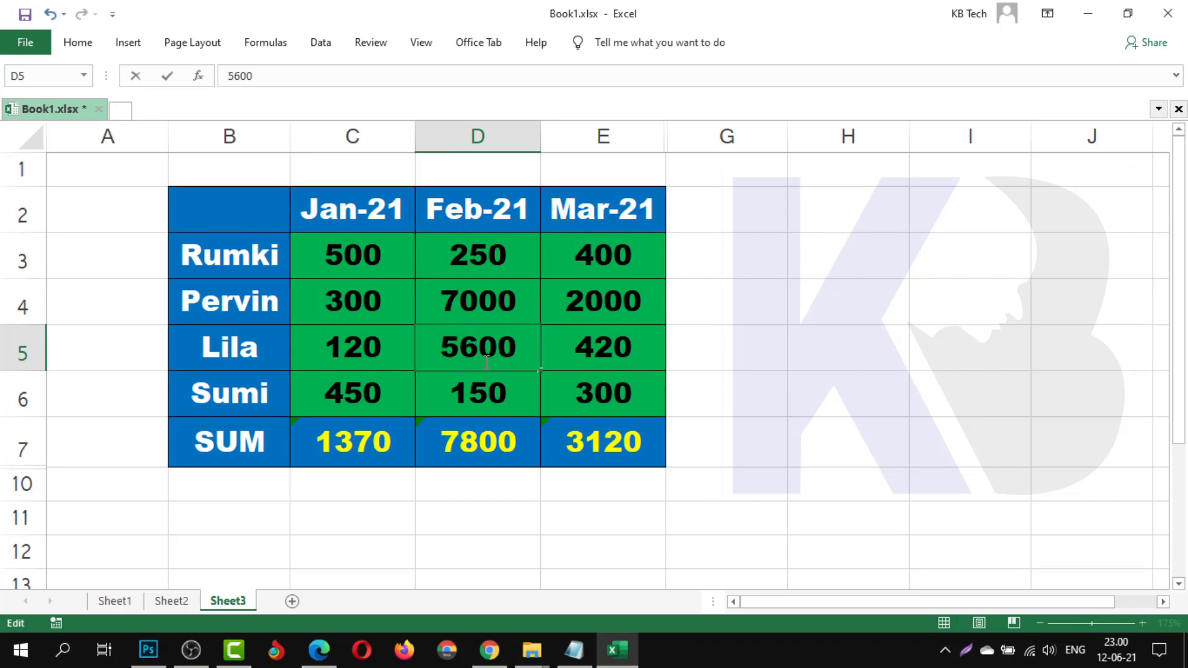
text(6)
key(BackSpace)
key(BackSpace)
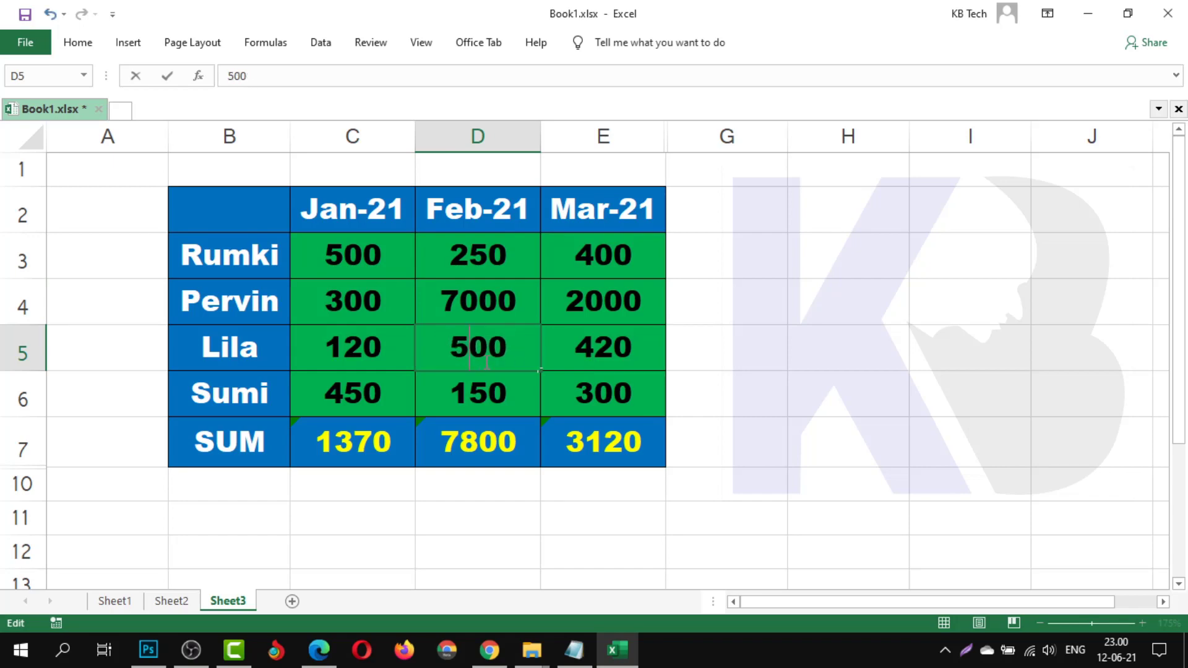
key(Return)
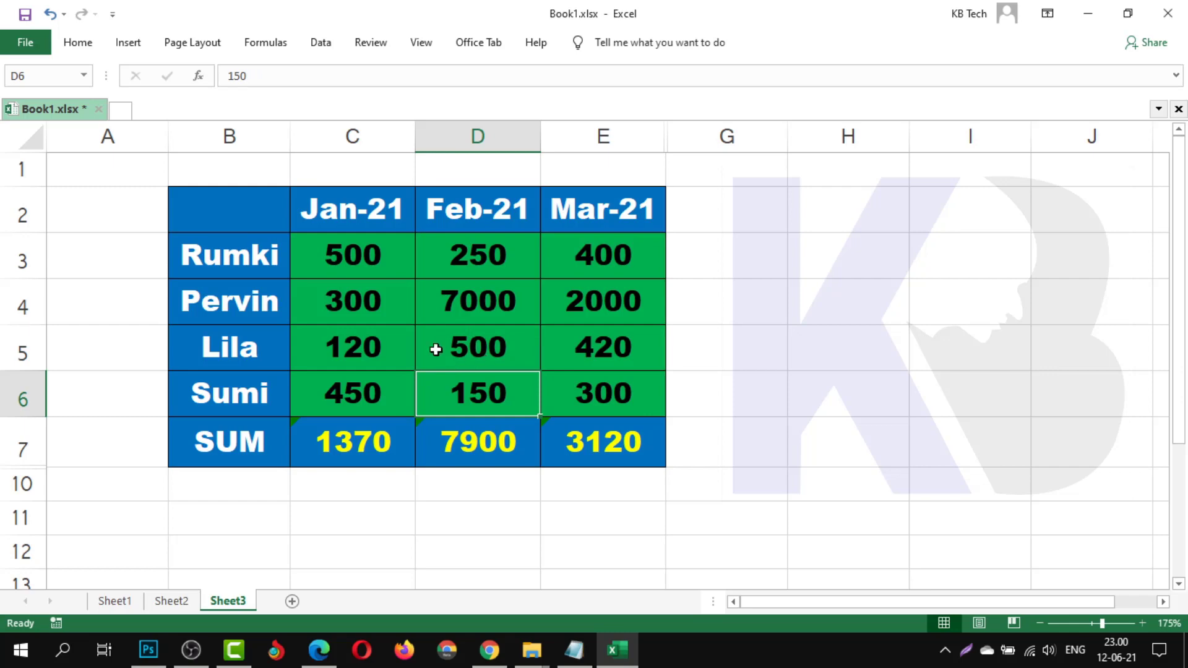
Step: Check that cells C4, B3, B5, C7 and D2 are now accessible for editing
click(345, 299)
double_click(222, 255)
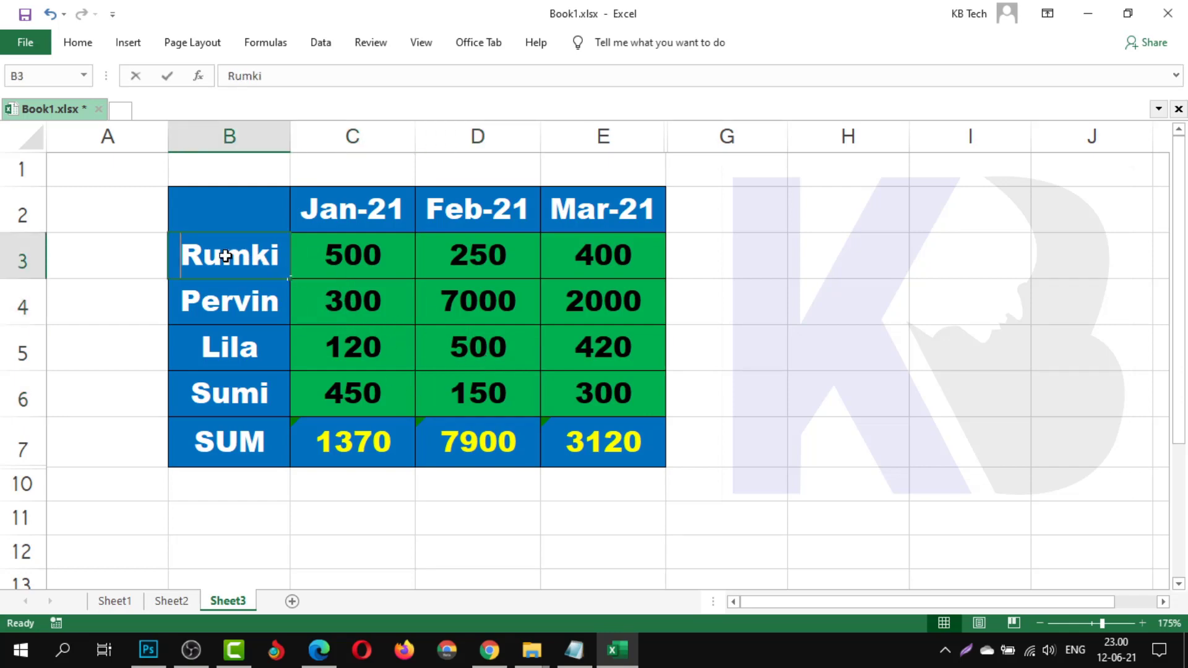
click(242, 300)
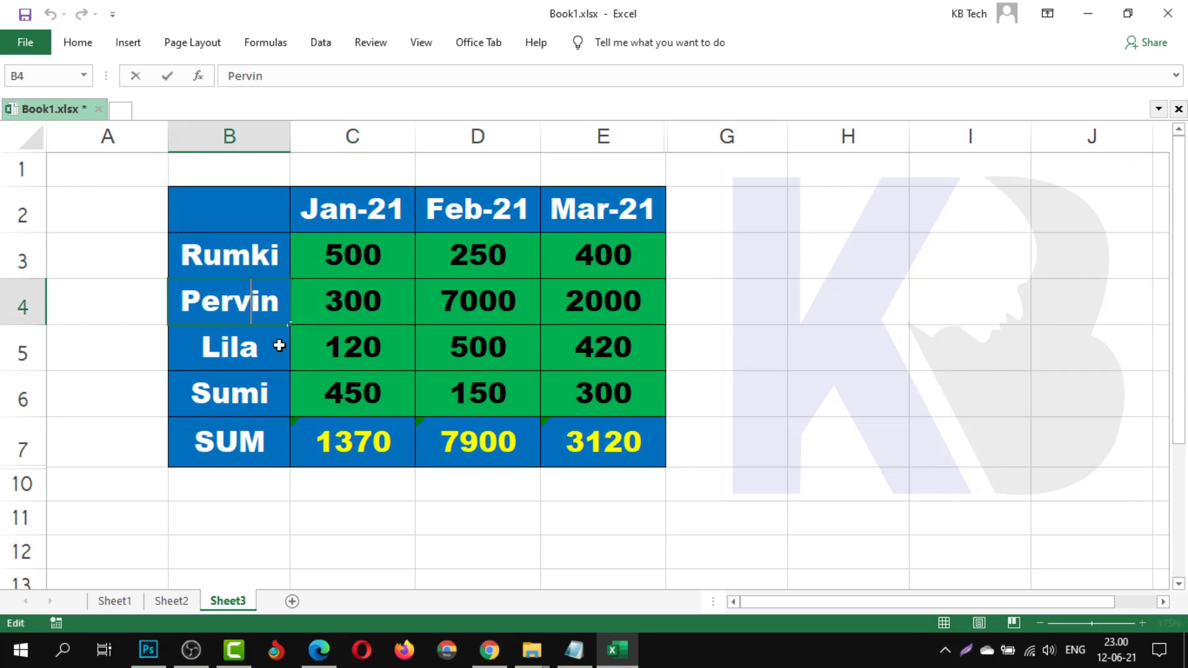
click(251, 355)
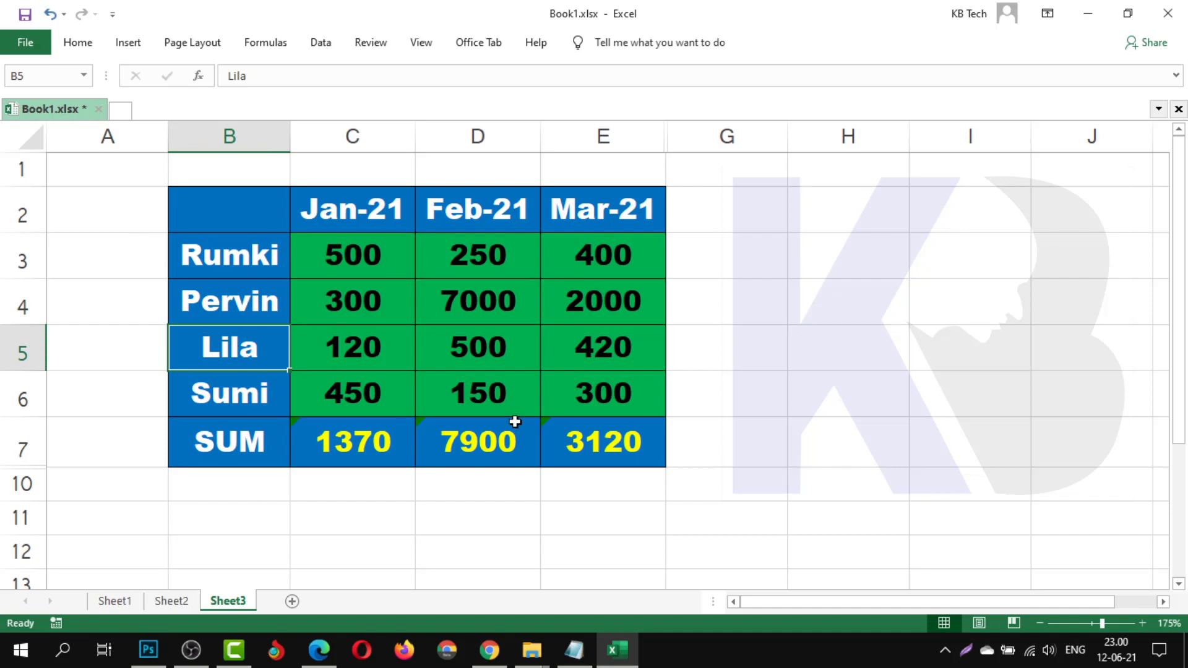
click(387, 461)
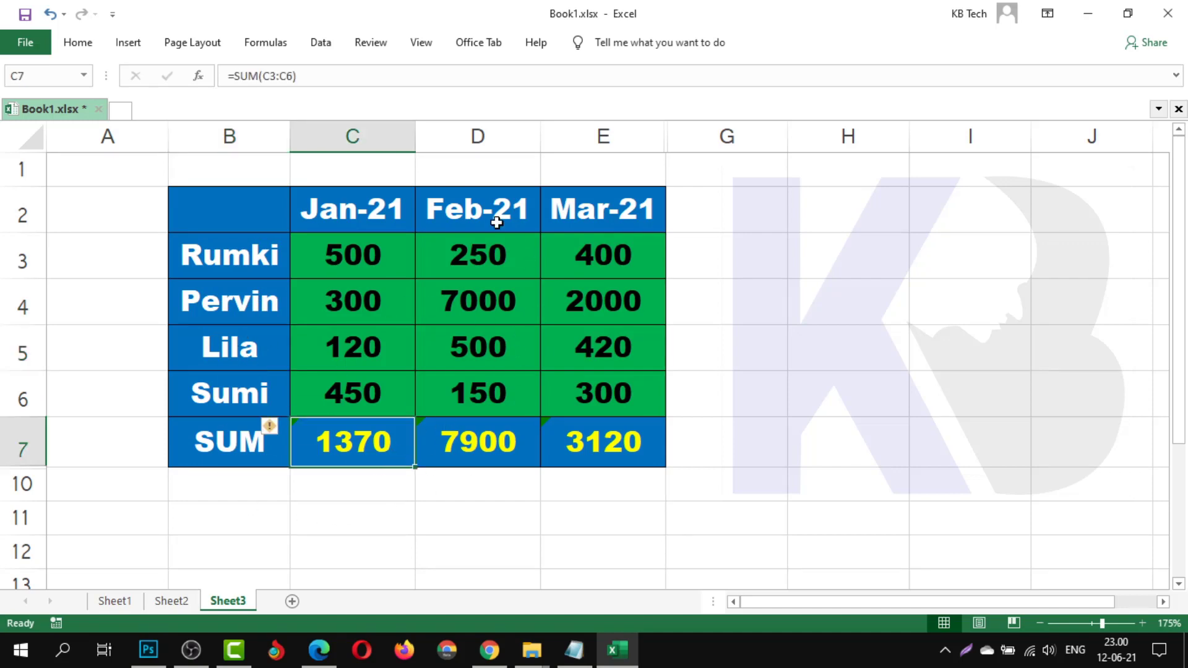
click(473, 198)
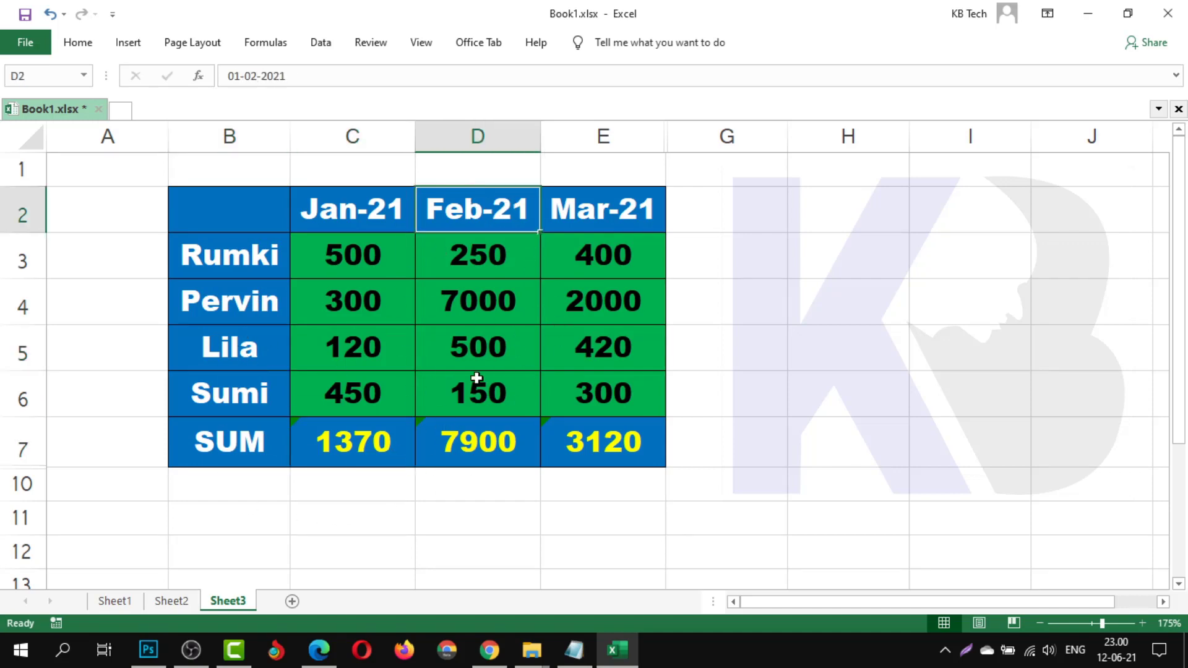